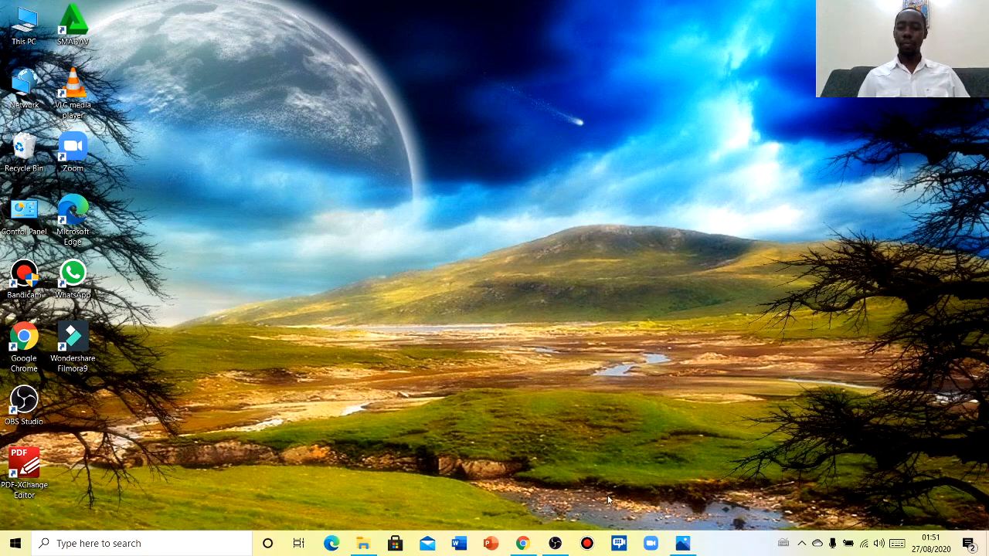
# Launch Google Chrome from the taskbar
pyautogui.click(523, 545)
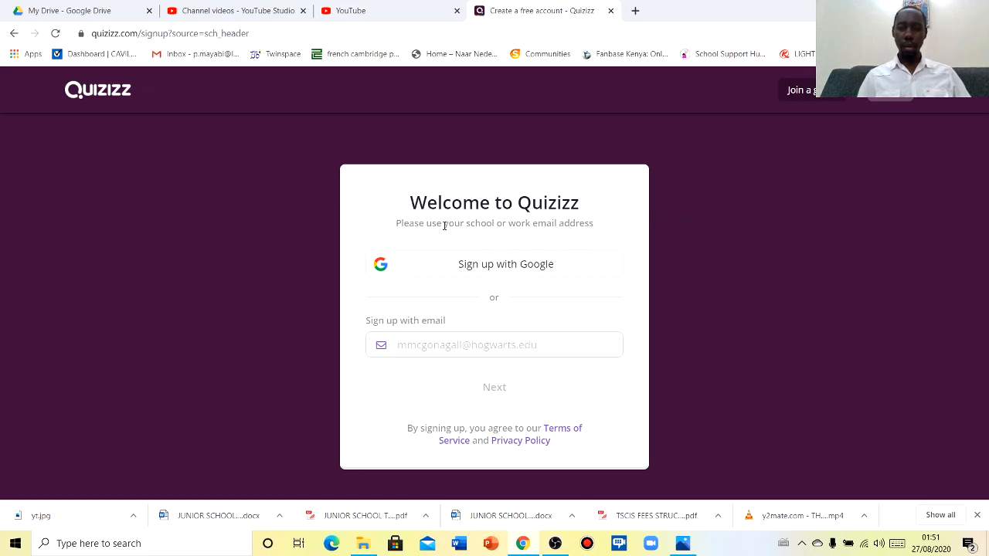
# Sign up to Quizizz with Google, choosing the first listed account
pyautogui.click(493, 266)
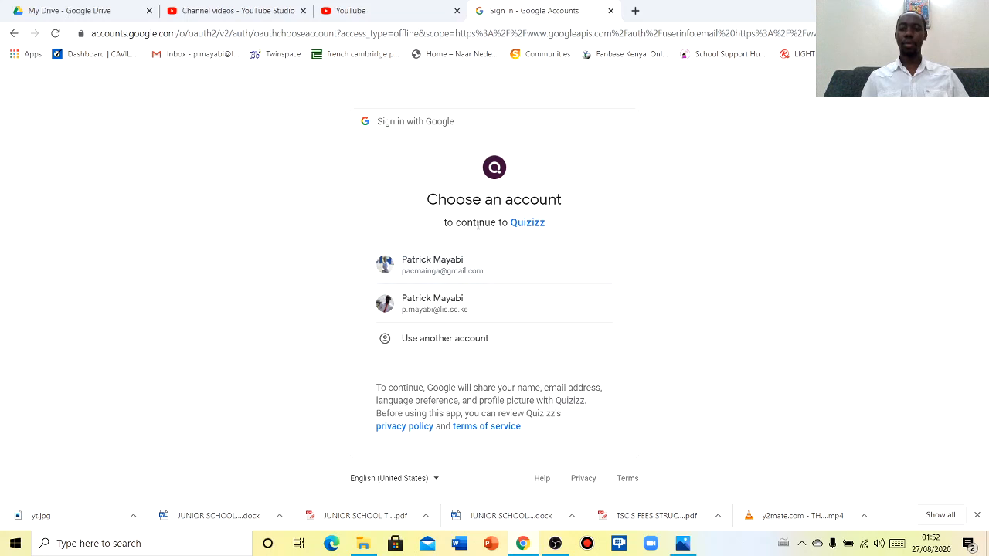
pyautogui.click(432, 264)
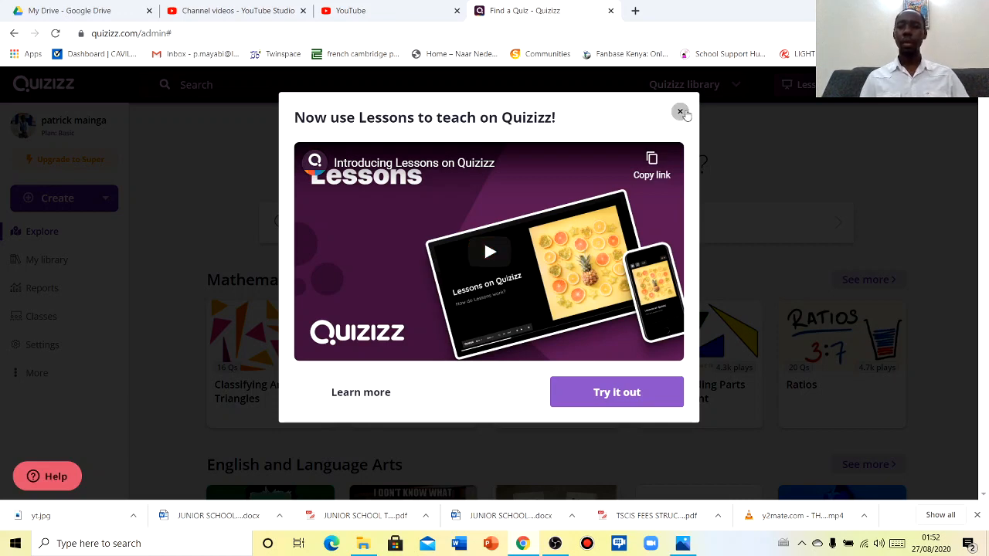
# Close the 'Now use Lessons' popup and go to the quiz search box
pyautogui.click(681, 113)
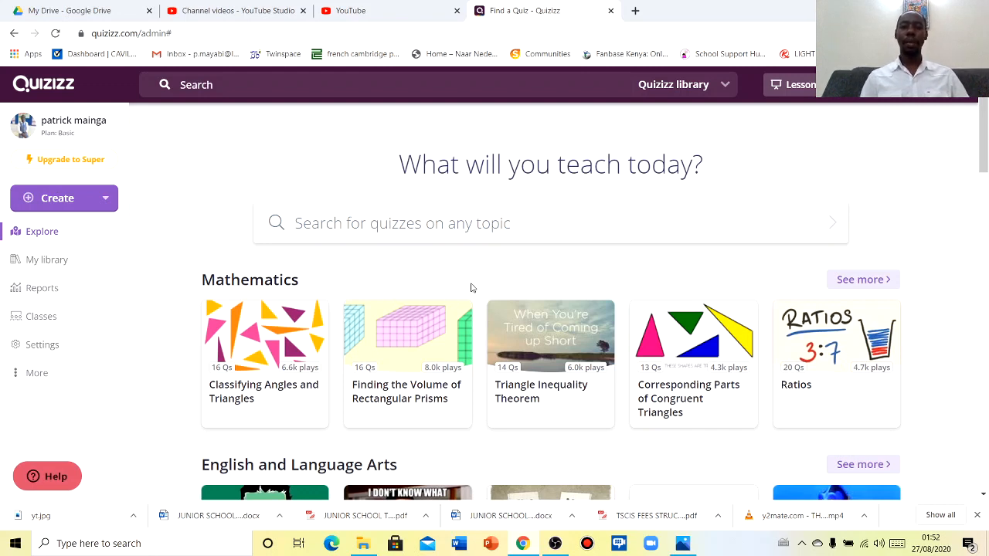
pyautogui.click(418, 225)
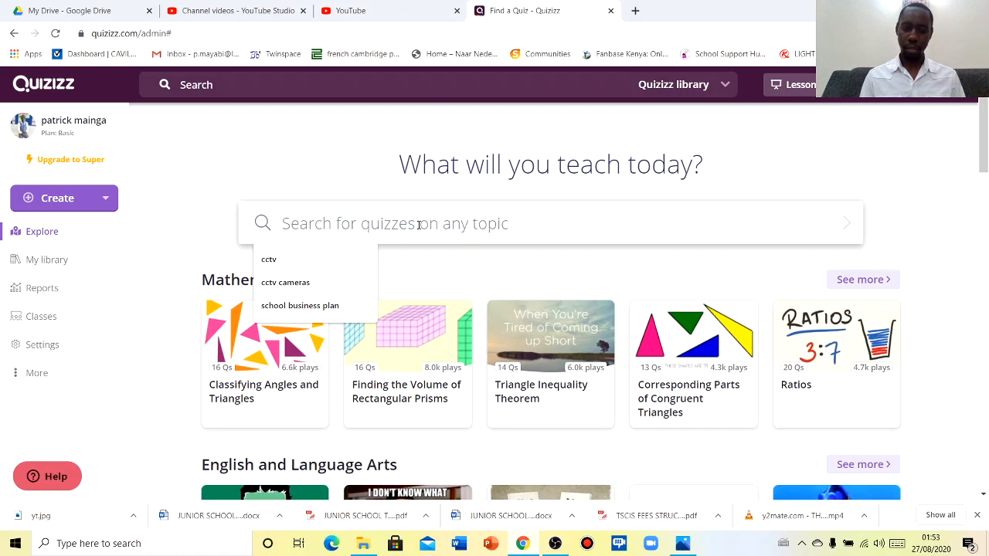
# Search the library for 'l'imparfait', preview the third result and open that 20-question quiz
pyautogui.write("l'im")
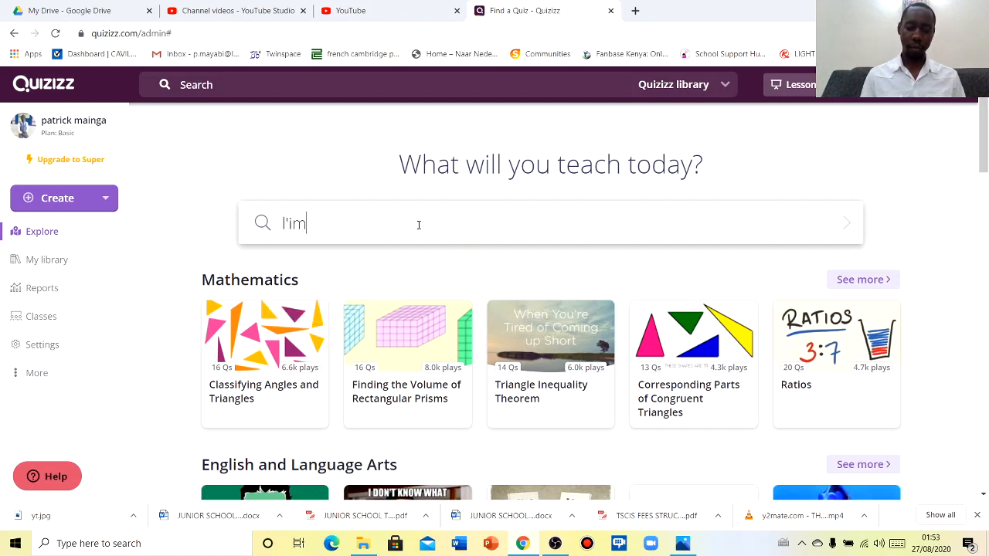
pyautogui.write('parfait')
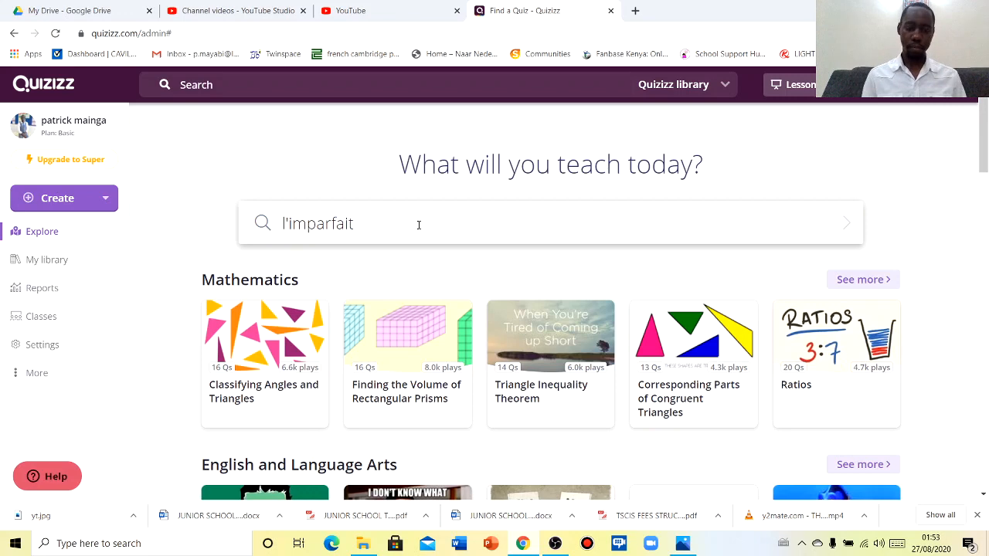
pyautogui.press('Return')
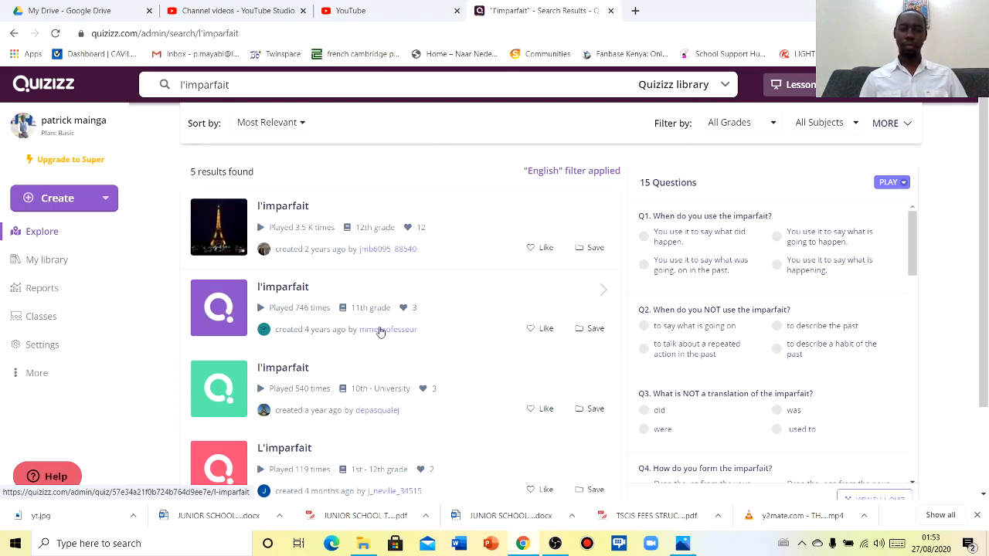
pyautogui.click(381, 400)
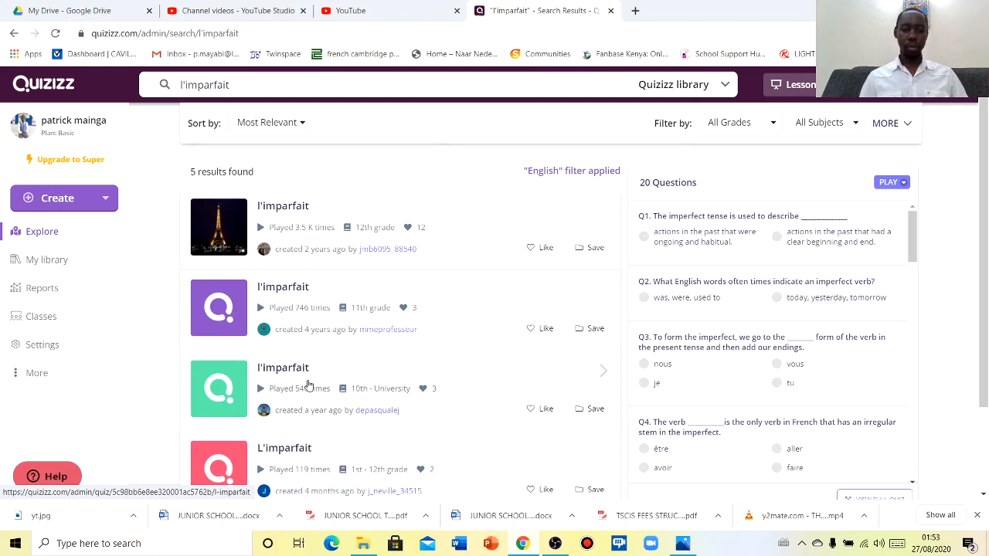
pyautogui.click(291, 376)
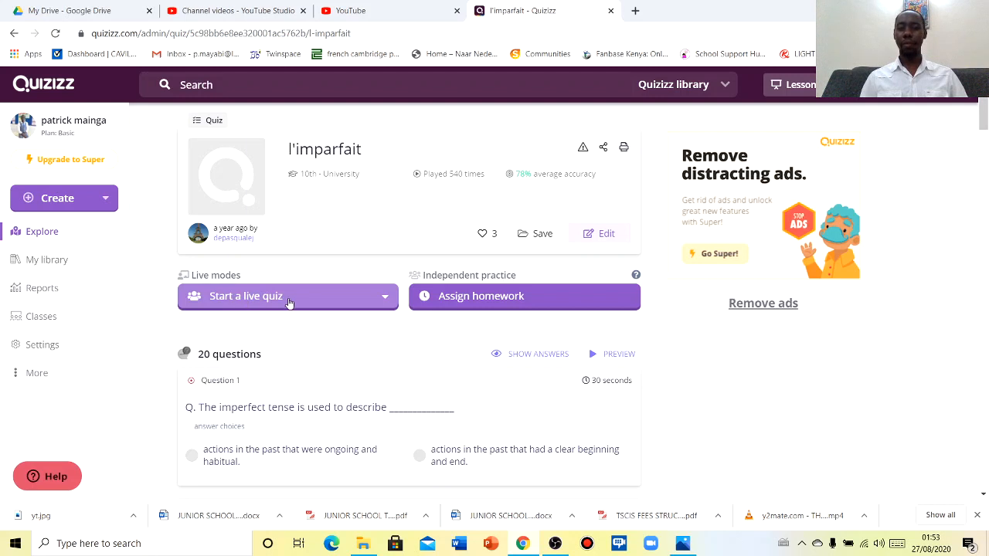
# Choose Classic as the live quiz mode for the l'imparfait quiz
pyautogui.click(350, 298)
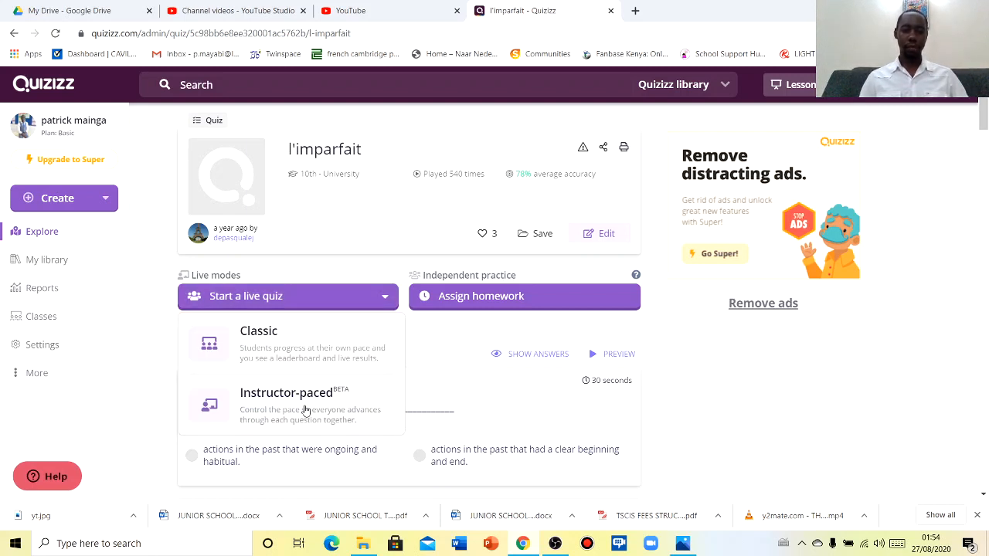
pyautogui.click(277, 338)
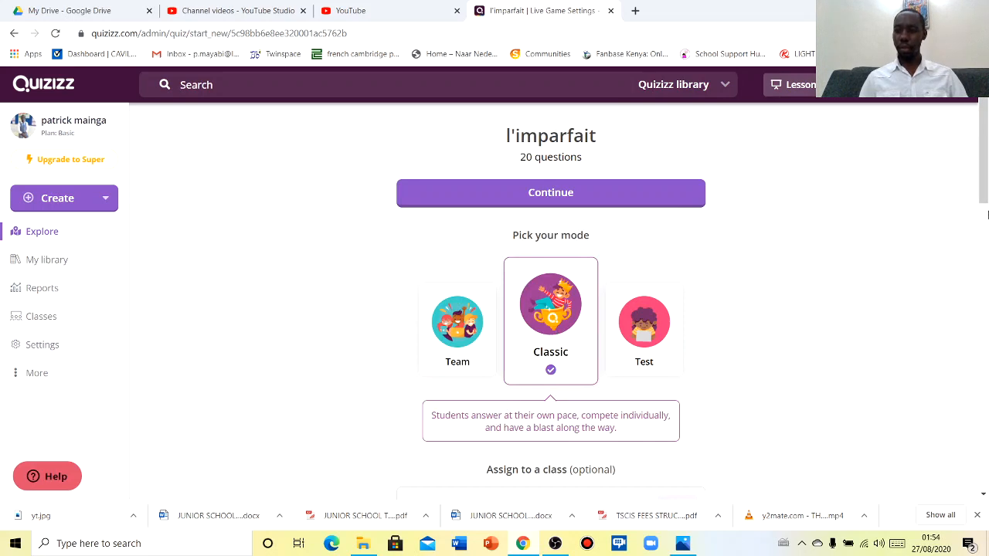
# Try 1 and 2 student attempts, then set Student attempts back to Unlimited
pyautogui.moveTo(983, 189); pyautogui.dragTo(986, 301)
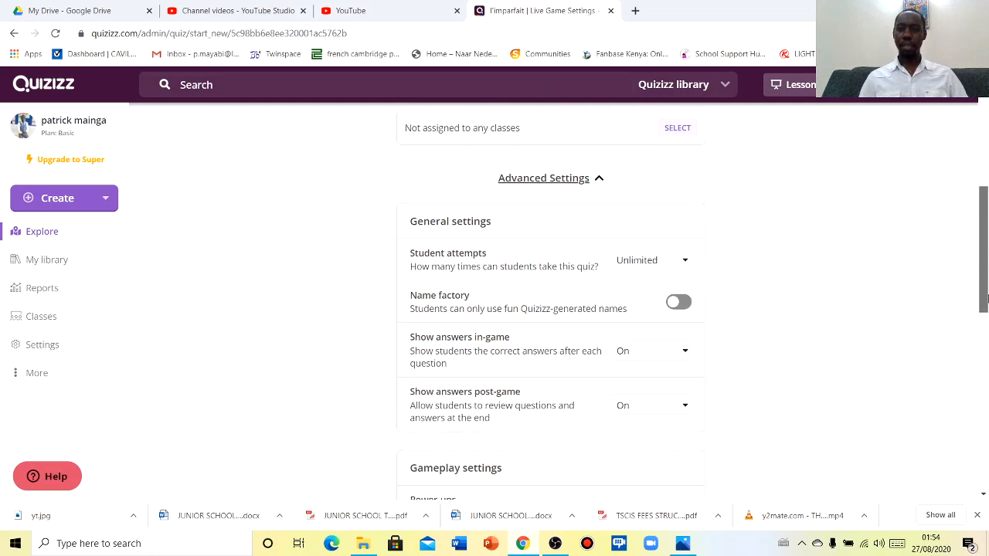
pyautogui.moveTo(986, 301); pyautogui.dragTo(986, 304)
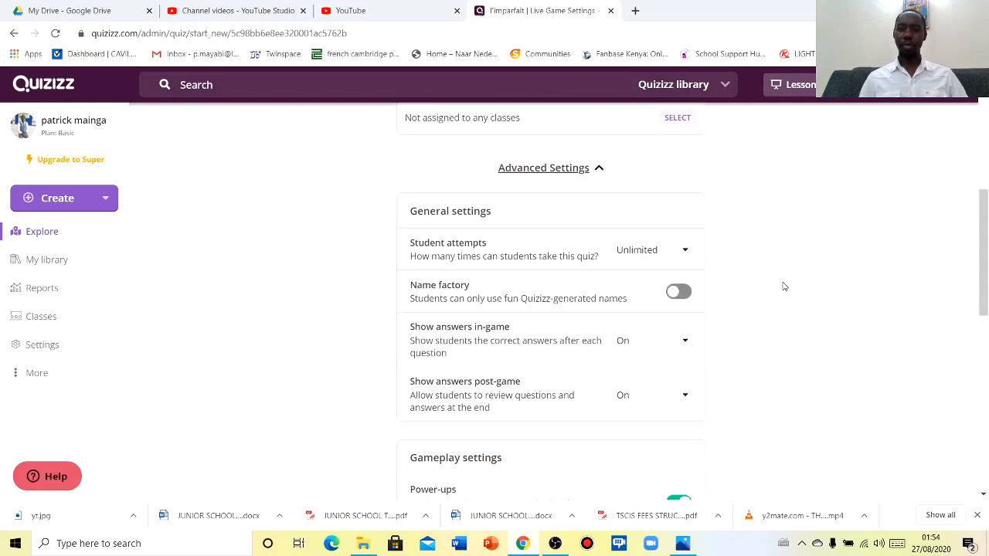
pyautogui.click(682, 256)
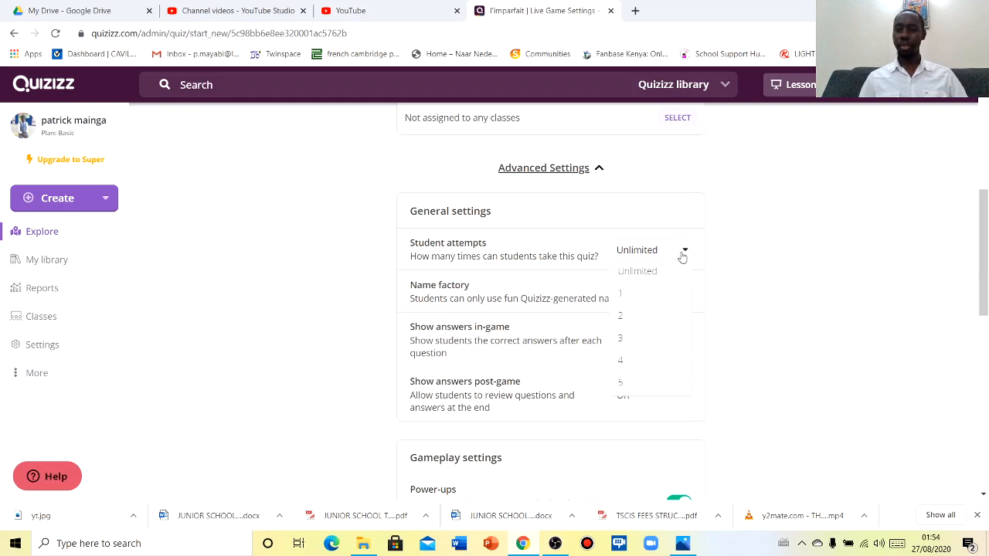
pyautogui.click(627, 294)
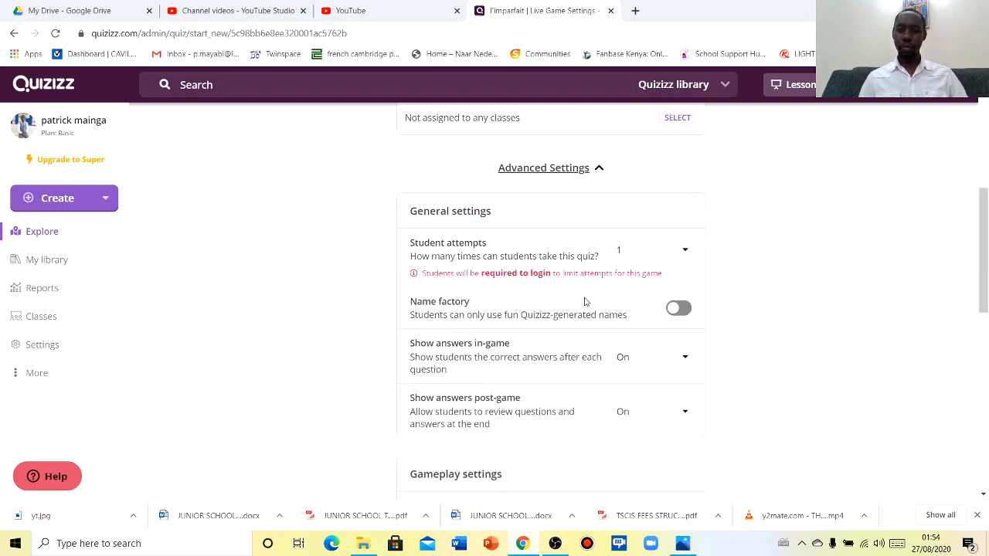
pyautogui.click(686, 251)
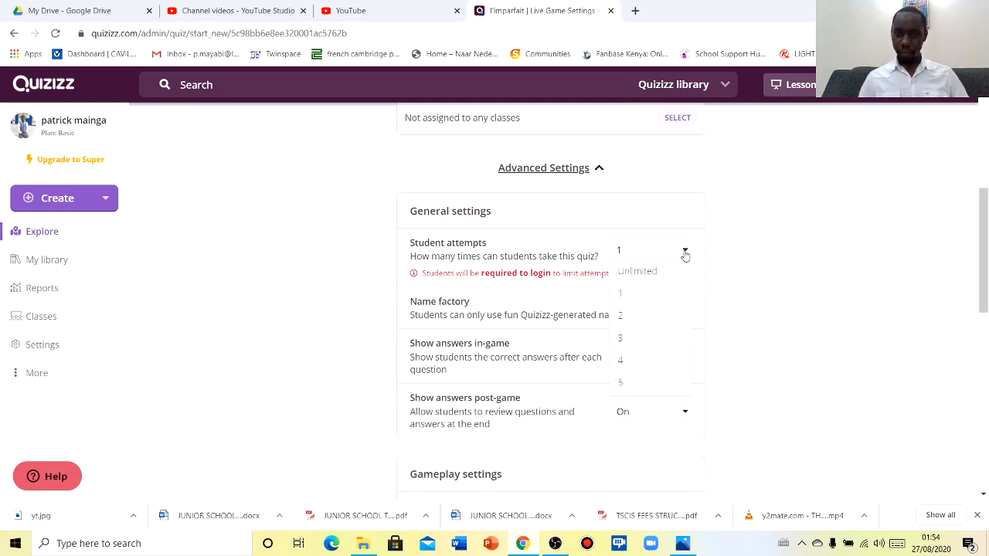
pyautogui.click(623, 316)
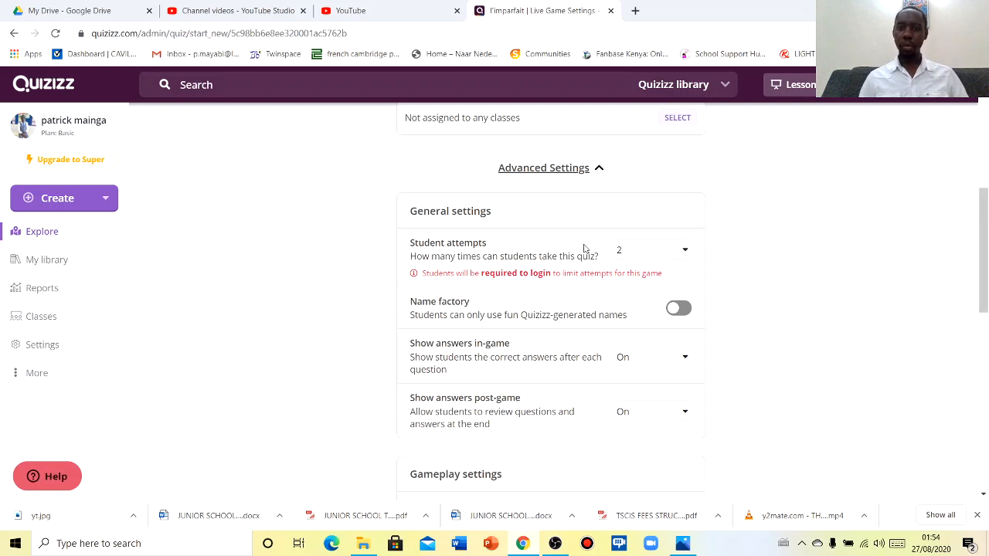
pyautogui.click(686, 254)
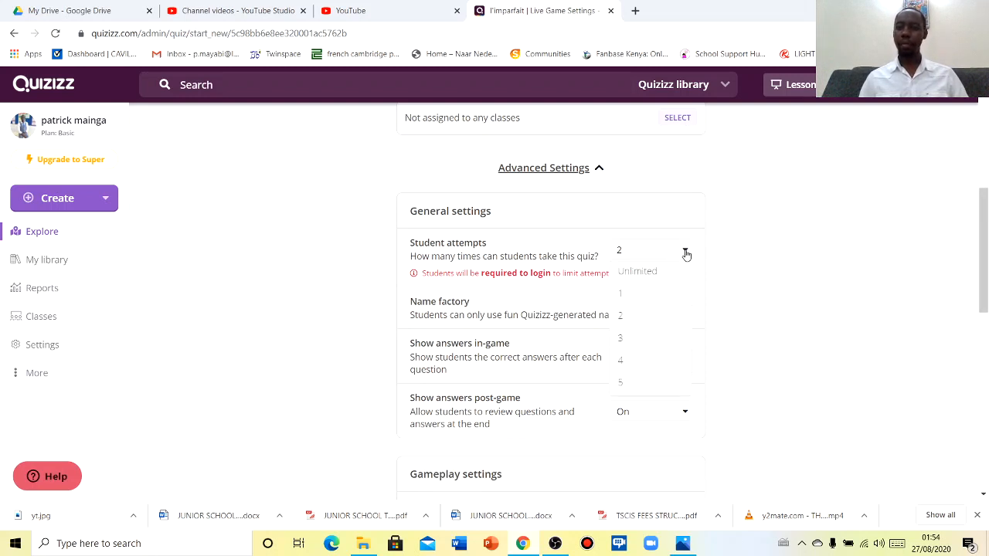
pyautogui.click(638, 272)
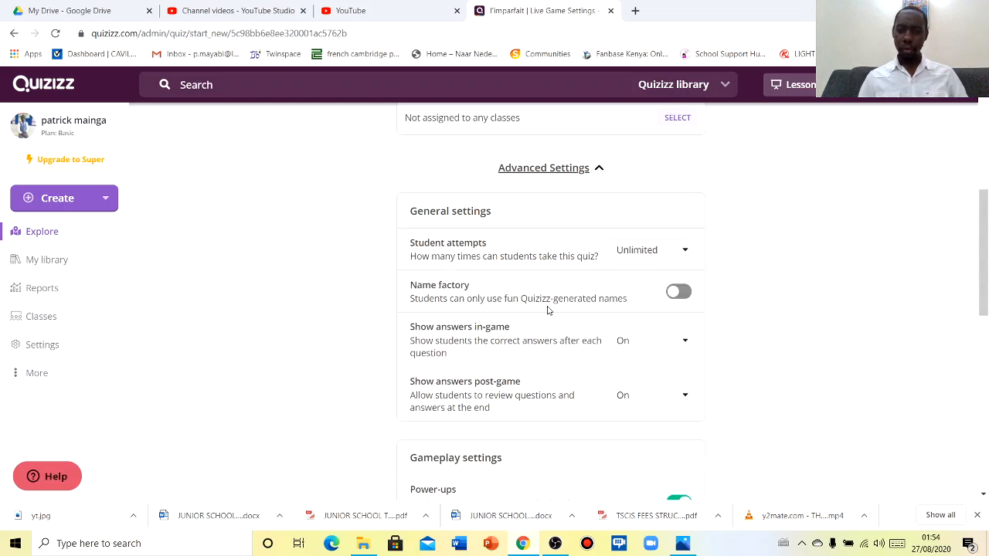
# Turn on Name factory and set Show answers in-game to Off
pyautogui.click(677, 295)
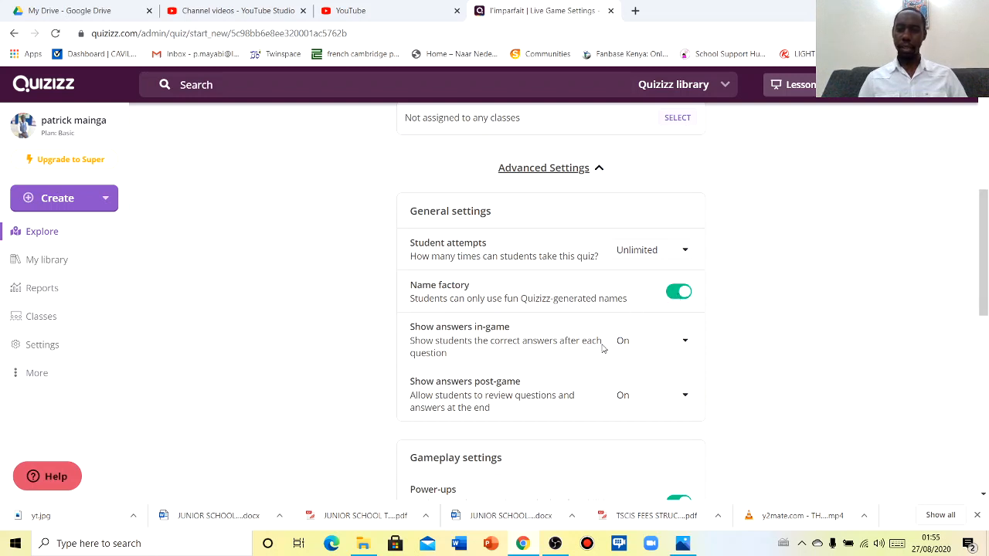
pyautogui.click(685, 344)
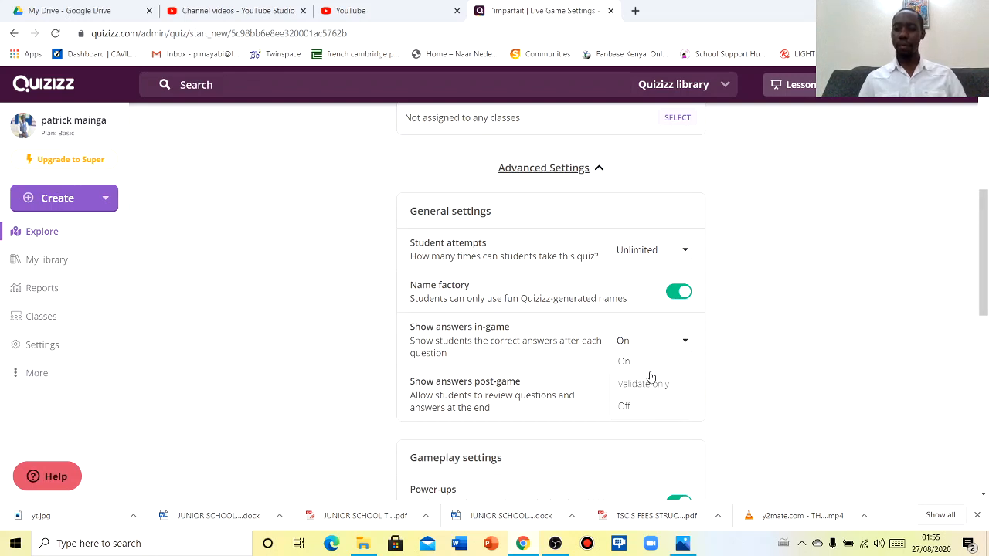
pyautogui.click(625, 407)
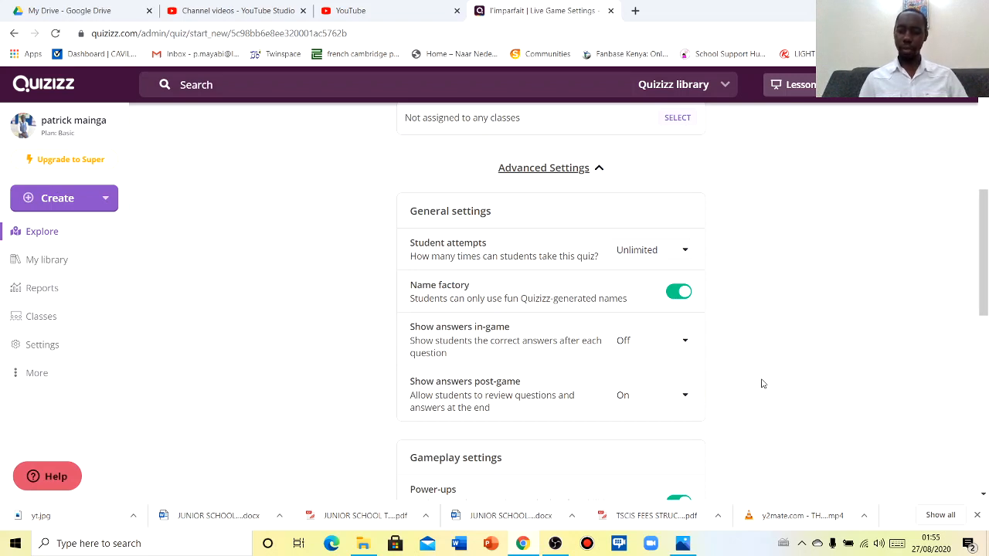
# Launch the live game, opening a joinmyquiz.com lobby with game code 737750
pyautogui.scroll(-3, 762, 384)
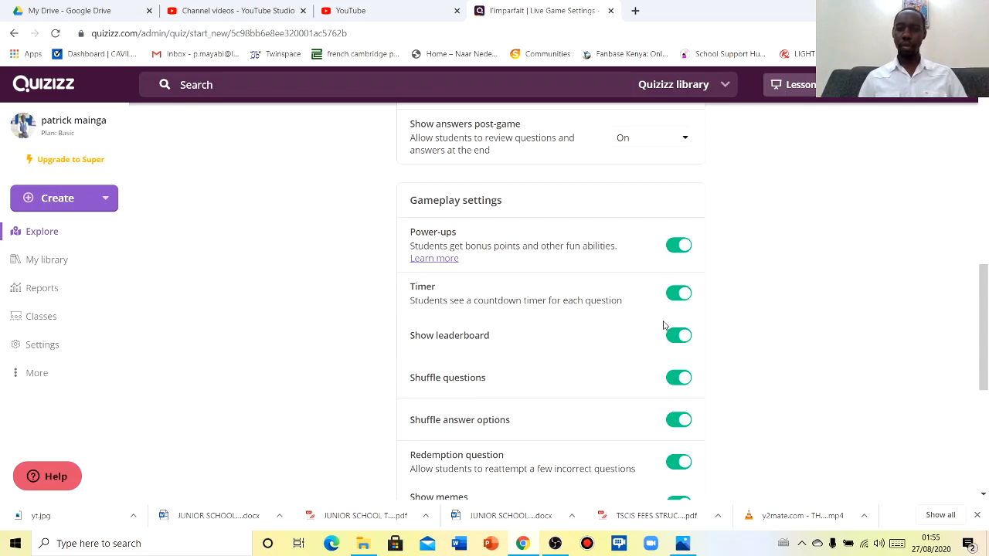
pyautogui.scroll(-3, 795, 400)
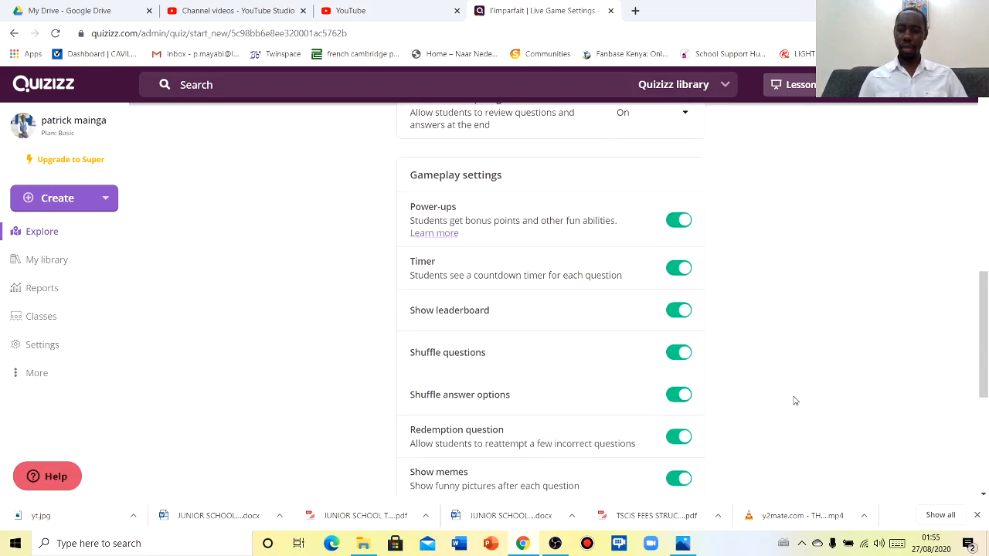
pyautogui.scroll(-1, 796, 400)
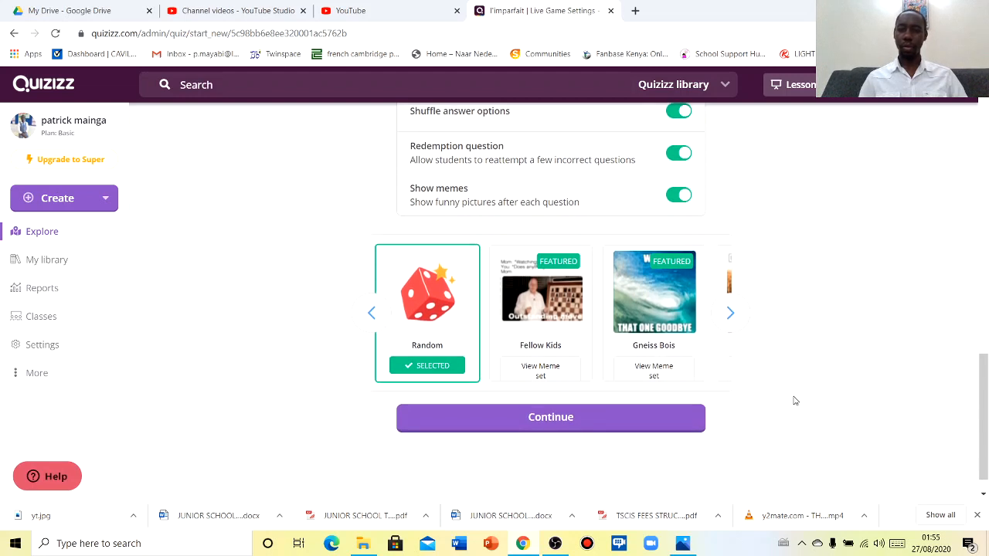
pyautogui.click(543, 422)
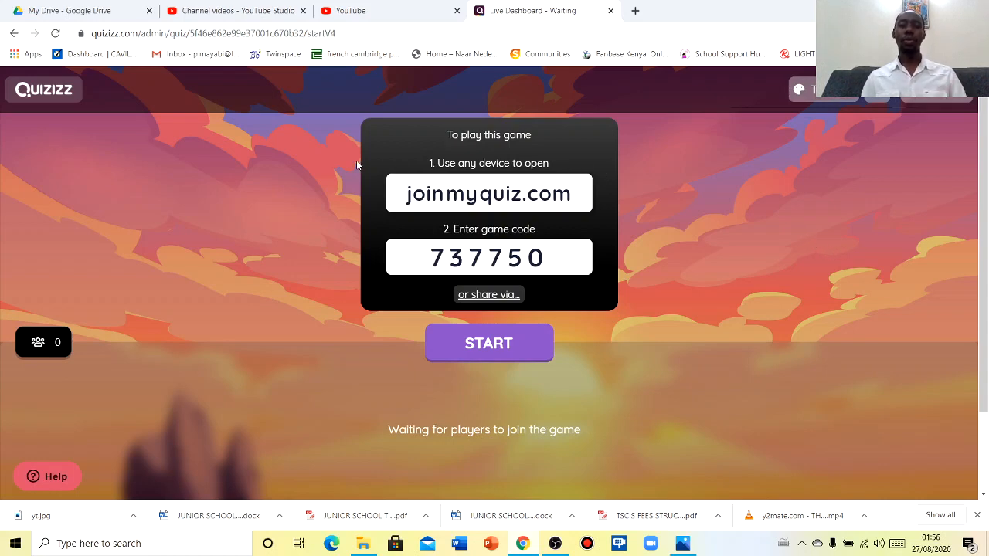
# Leave the live game lobby and return to the Quizizz home page
pyautogui.click(48, 92)
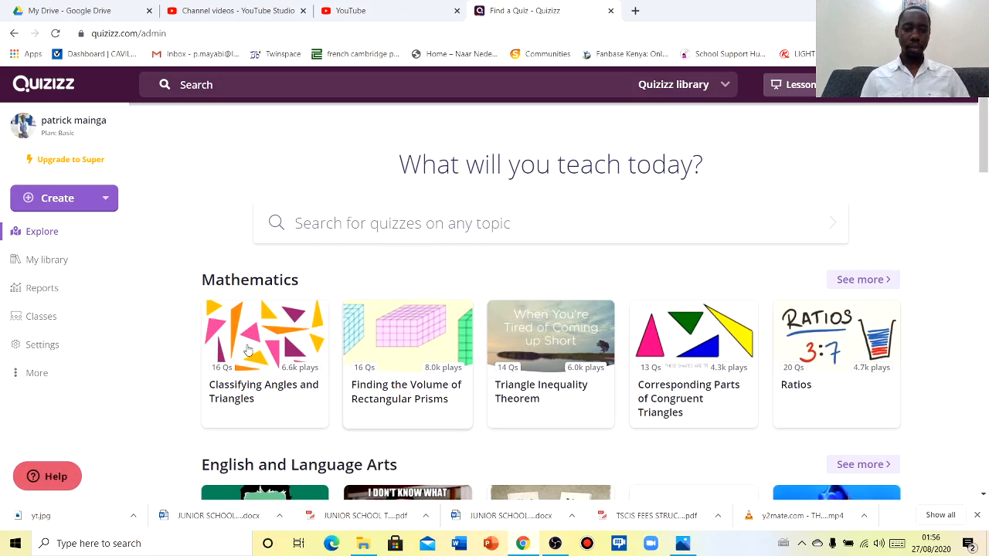
# Open the Classifying Angles and Triangles quiz and start assigning it as homework
pyautogui.click(263, 369)
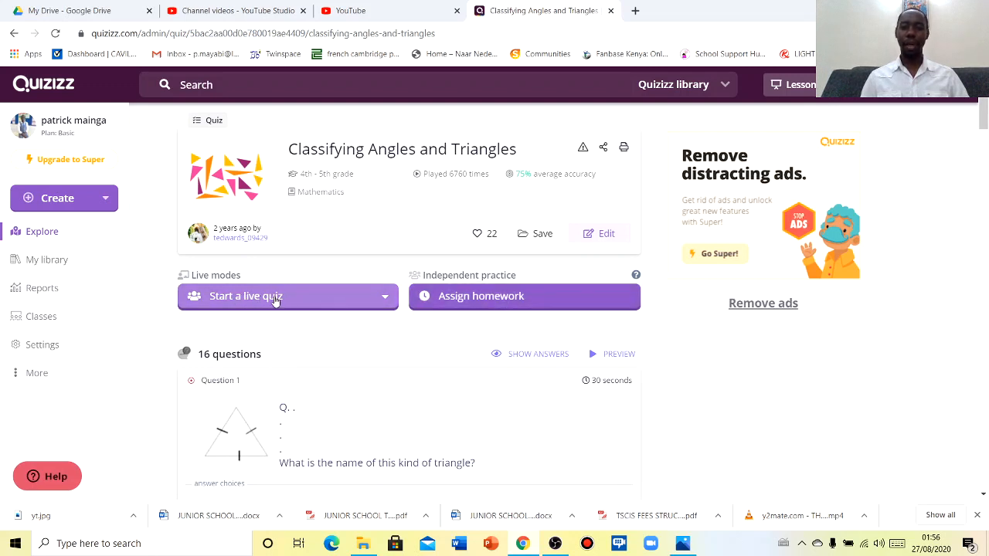
pyautogui.click(490, 301)
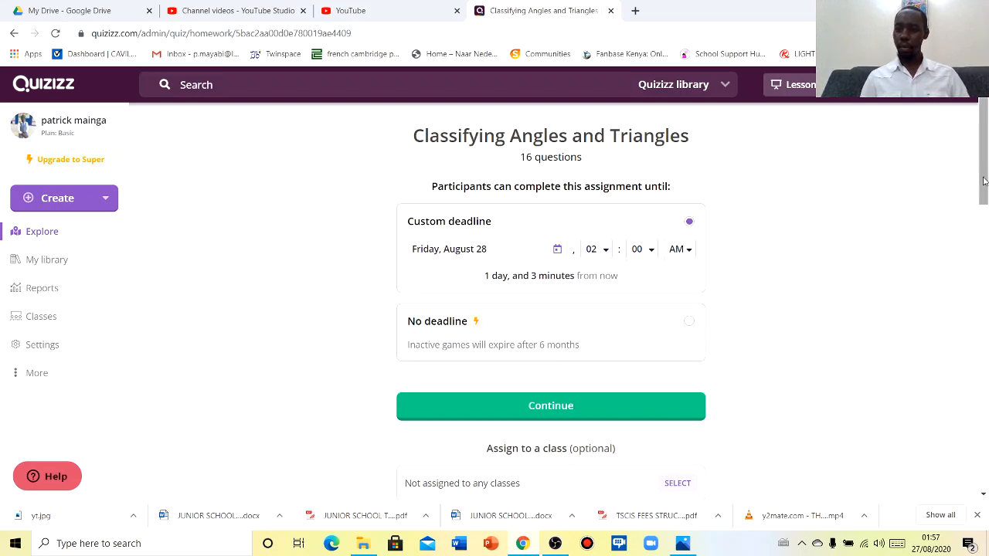
# Keep the August 28, 2:00 AM deadline and create the homework with code 11114112
pyautogui.scroll(-1, 985, 221)
pyautogui.scroll(-1, 986, 221)
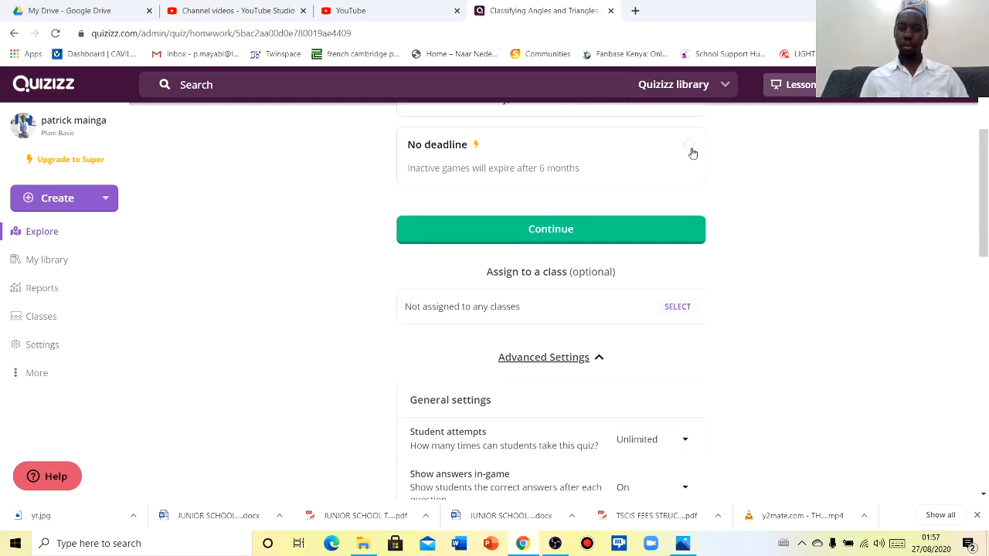
pyautogui.click(597, 232)
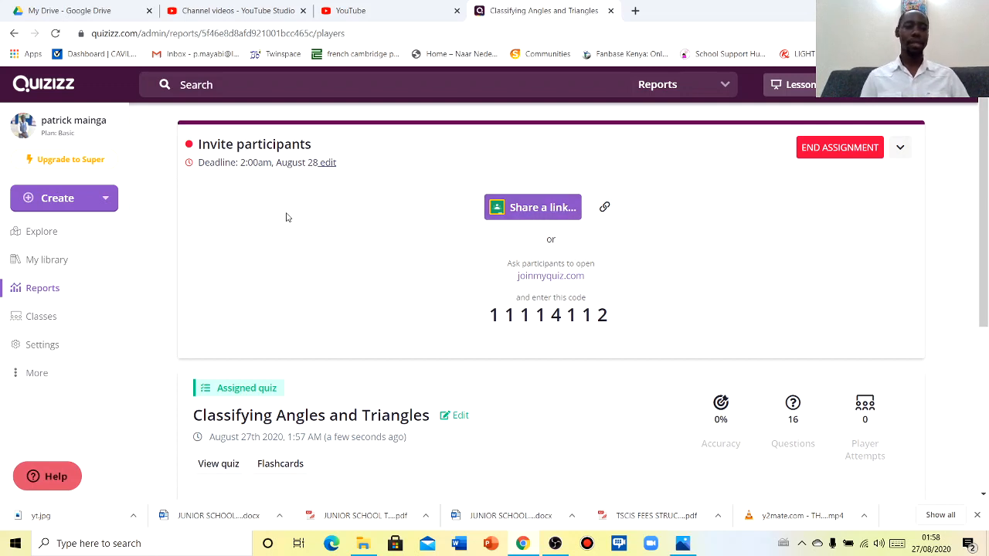
# Return to the 'Classifying Angles and Triangles' homework settings showing the Friday, August 28 deadline
pyautogui.click(15, 35)
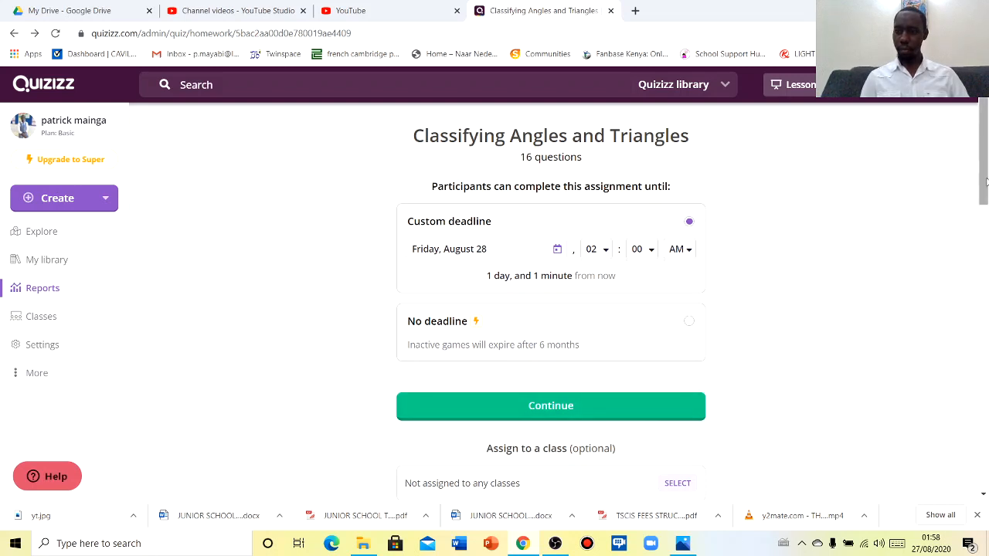
pyautogui.moveTo(983, 193); pyautogui.dragTo(983, 124)
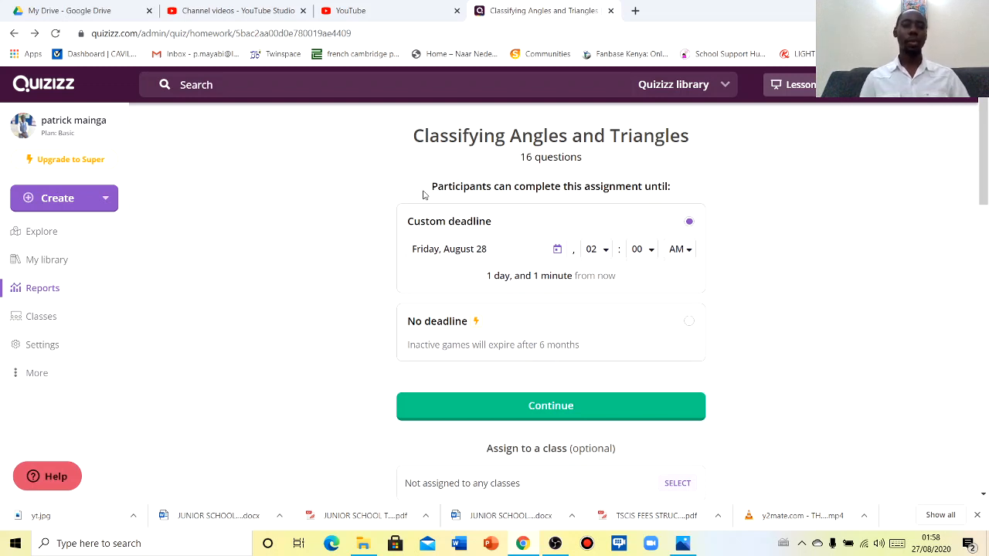
# Create a new quiz named 'conjugation' under the World Languages subject
pyautogui.click(52, 199)
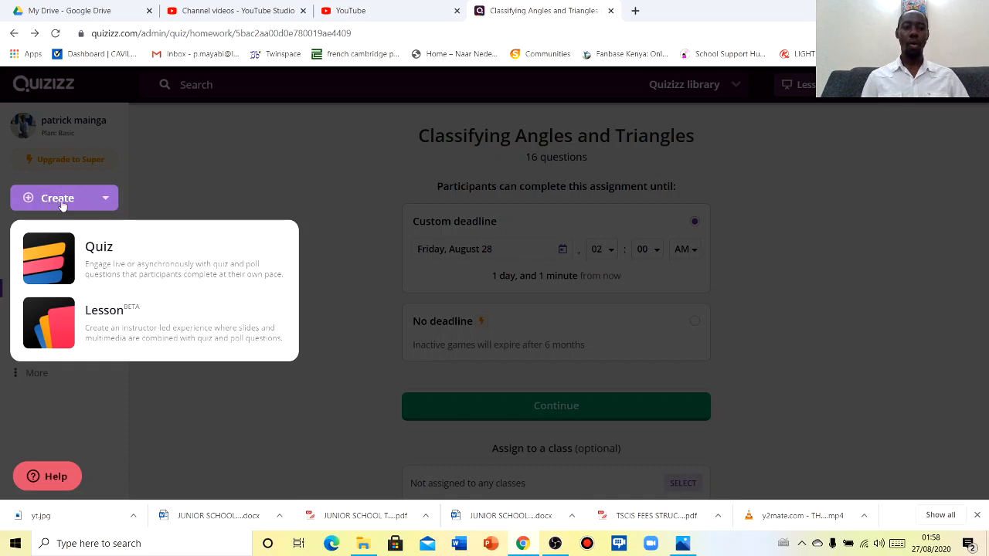
pyautogui.click(99, 255)
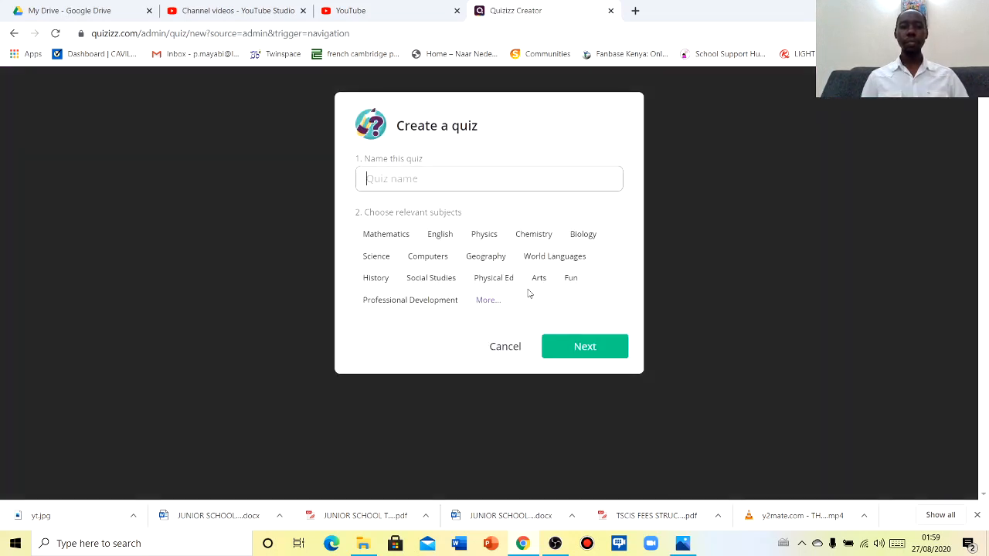
pyautogui.click(418, 179)
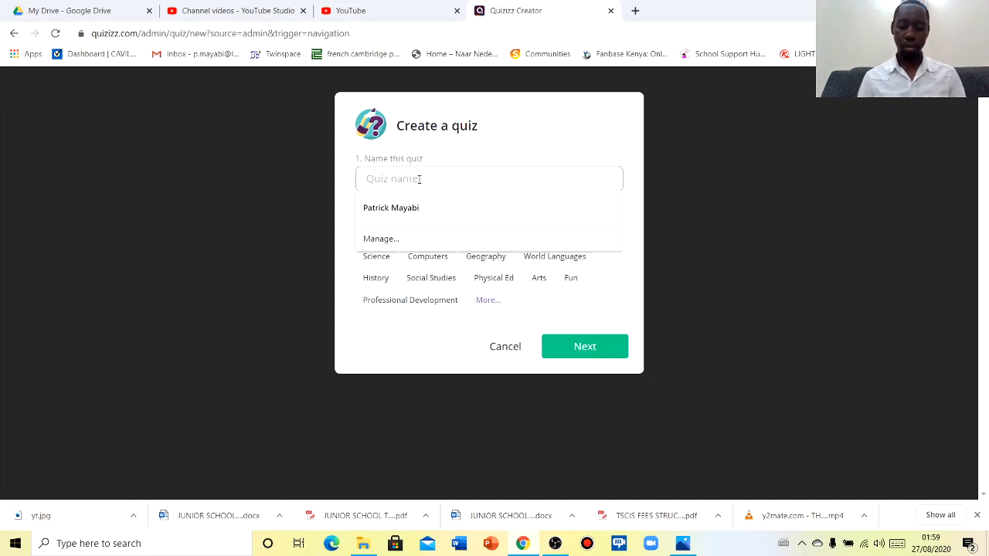
pyautogui.write('co')
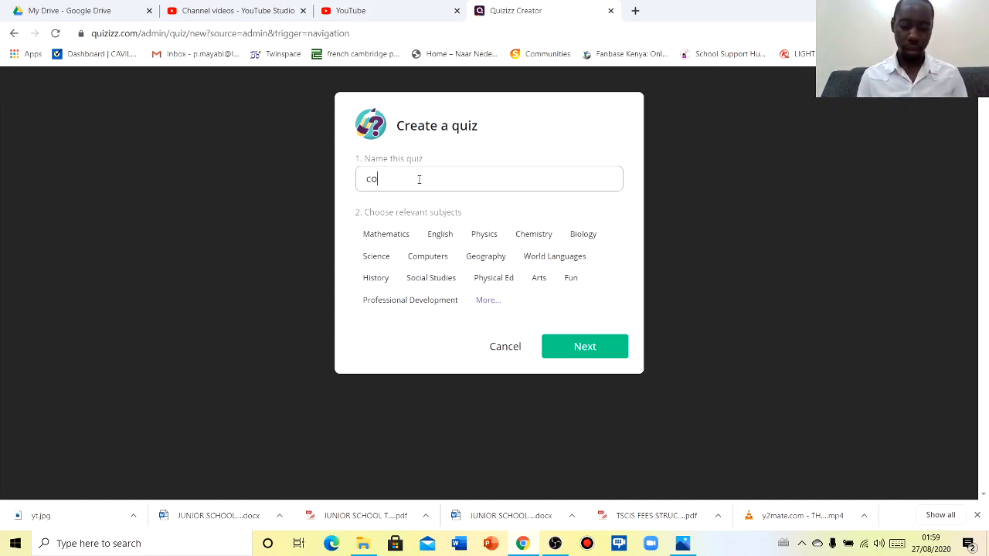
pyautogui.write('njugation')
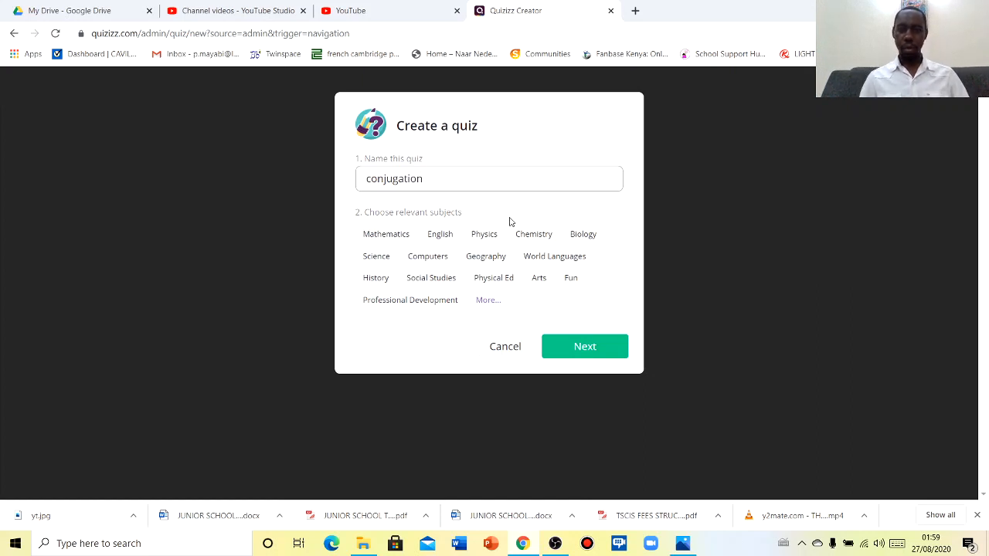
pyautogui.click(539, 259)
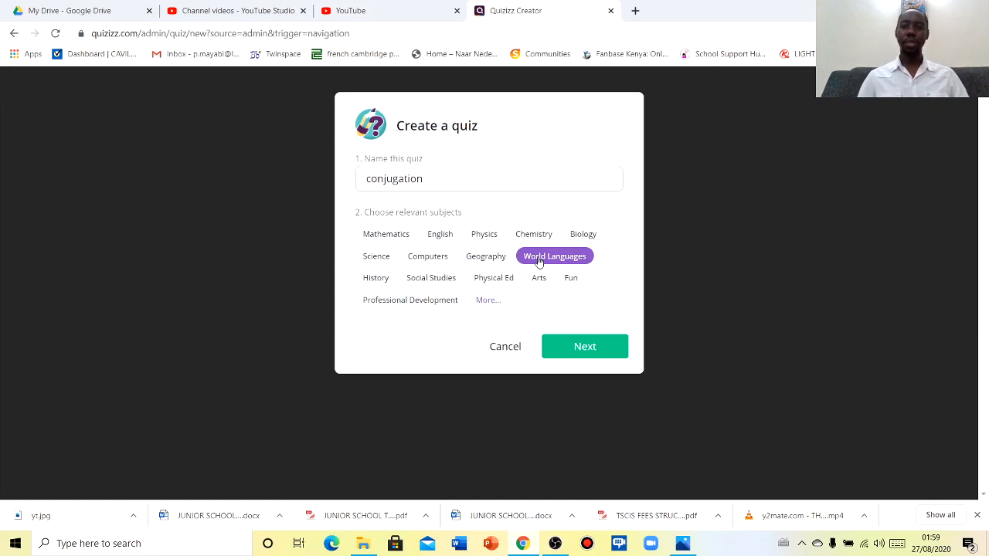
pyautogui.click(577, 348)
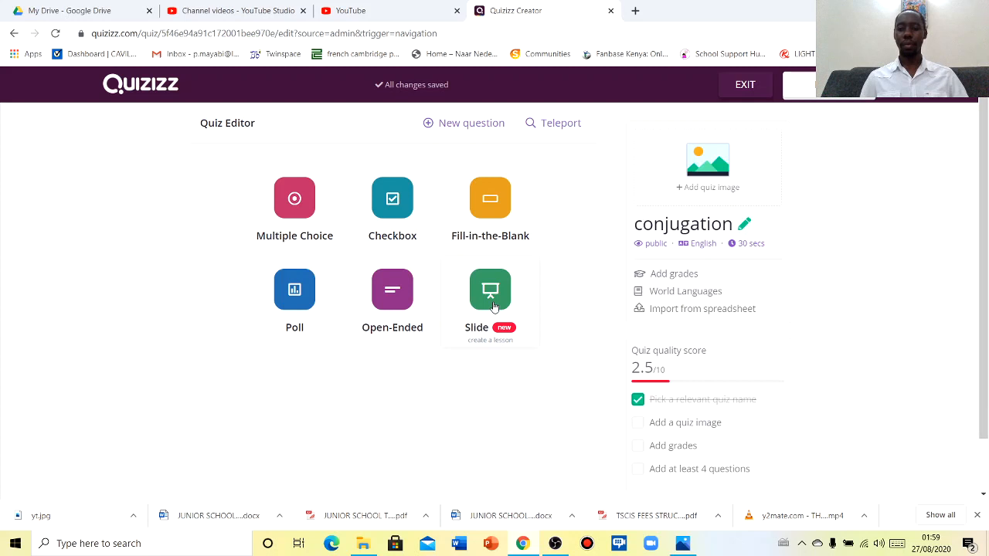
# Add a new Fill-in-the-Blank question to the conjugation quiz
pyautogui.click(454, 125)
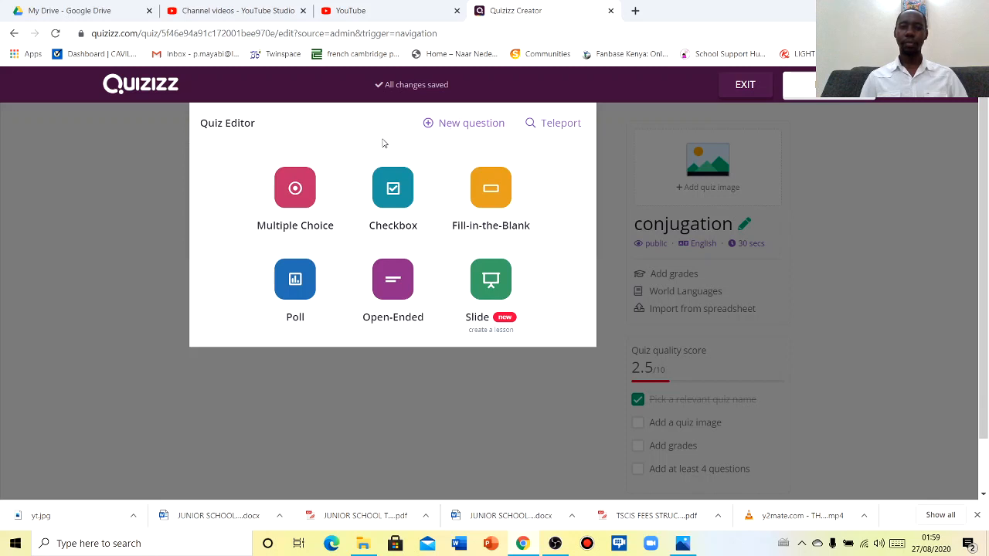
pyautogui.click(490, 188)
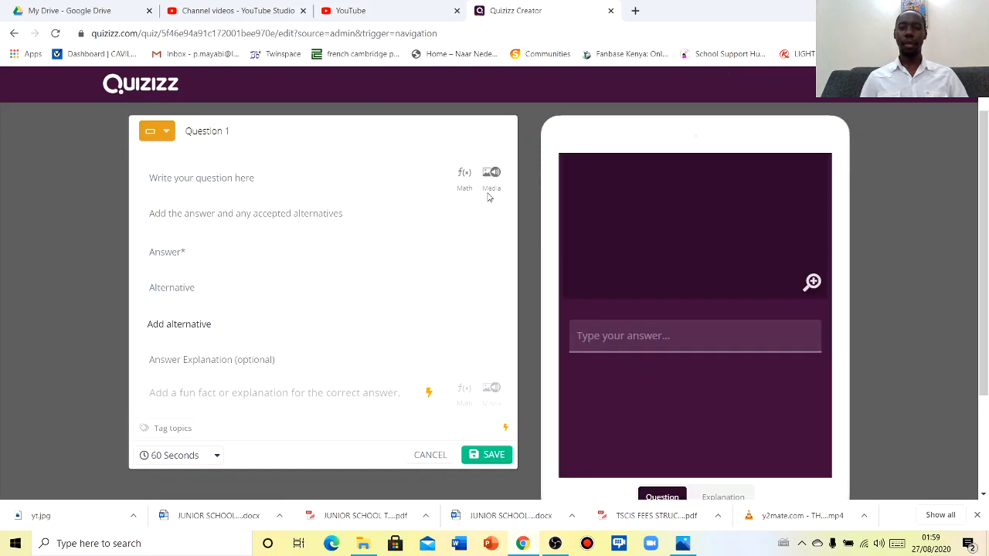
# Write question 'conjugate the verb manger correctly [nous]' with answer 'Nous mangeons'
pyautogui.click(264, 181)
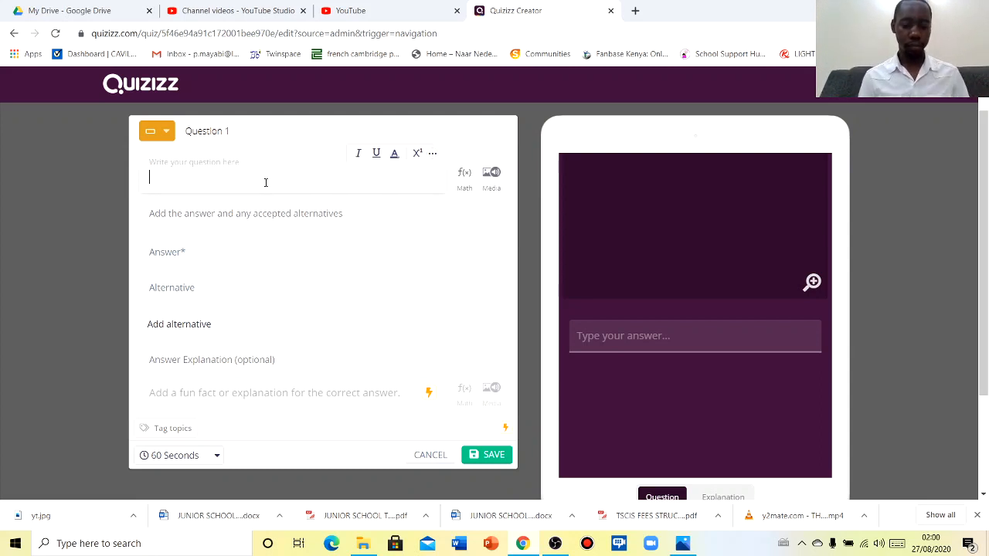
pyautogui.write('conju')
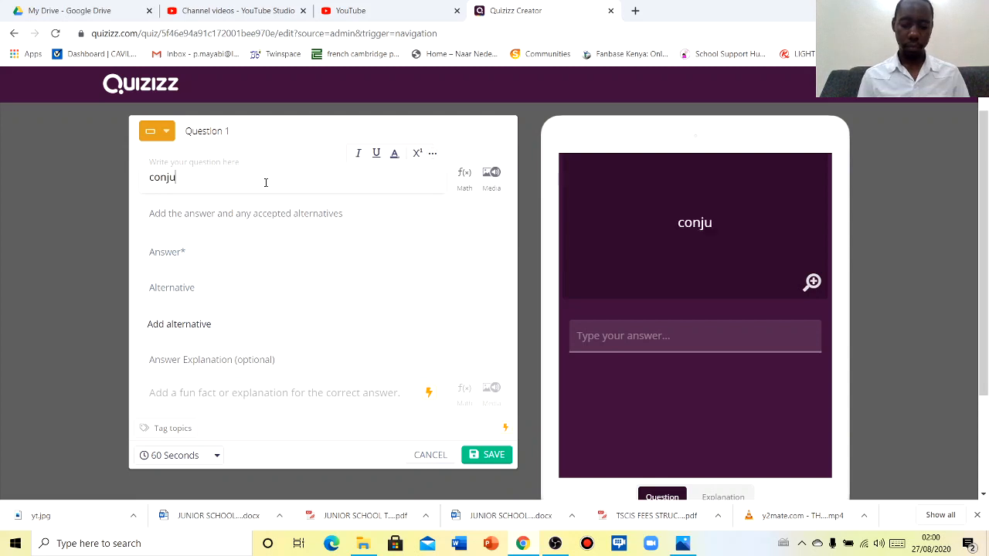
pyautogui.write('gate ')
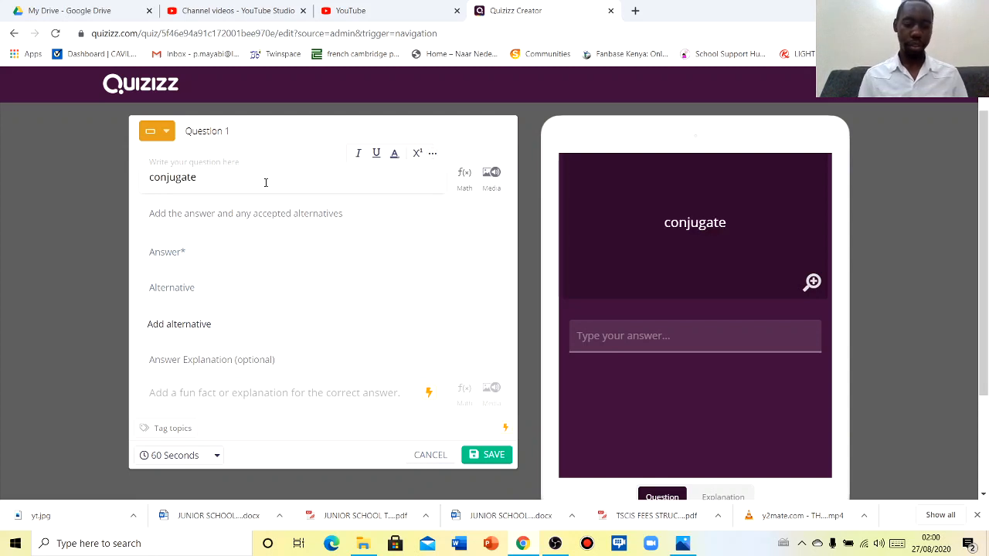
pyautogui.write('the verb')
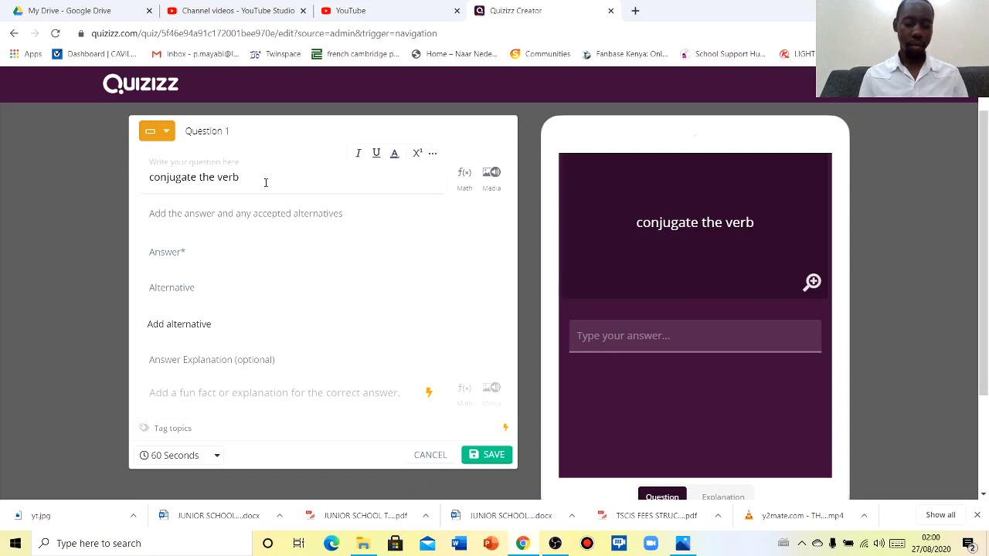
pyautogui.write(' mange')
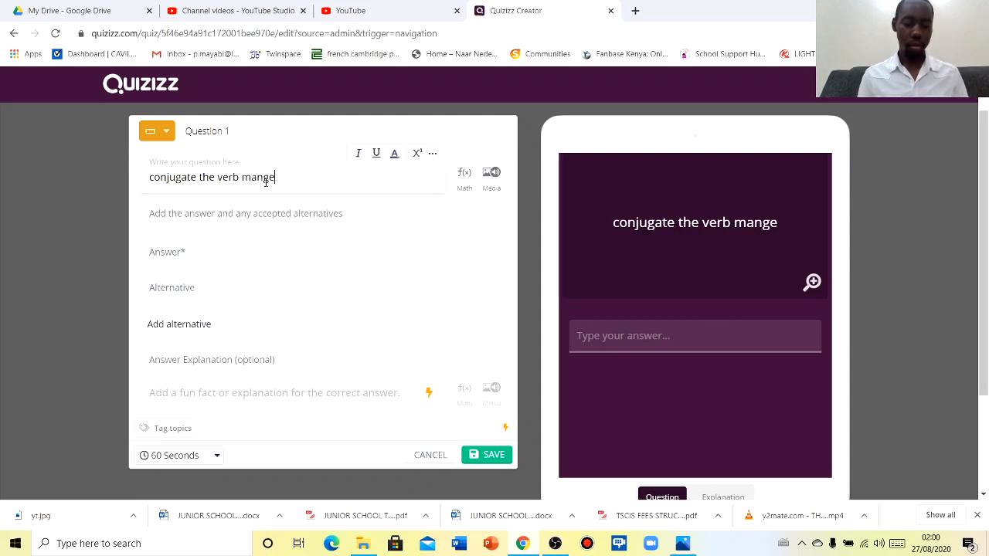
pyautogui.write('r co')
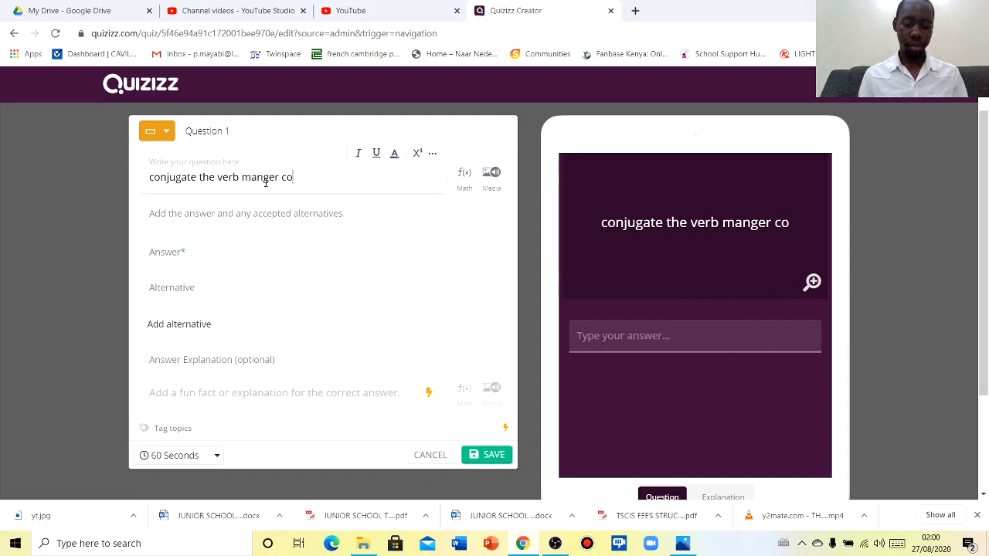
pyautogui.write('rrect')
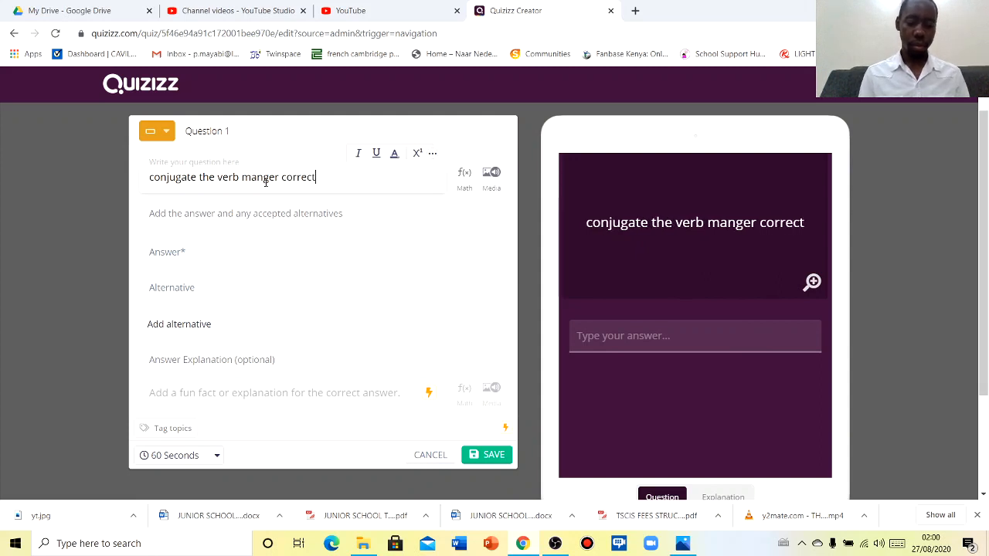
pyautogui.write('ly')
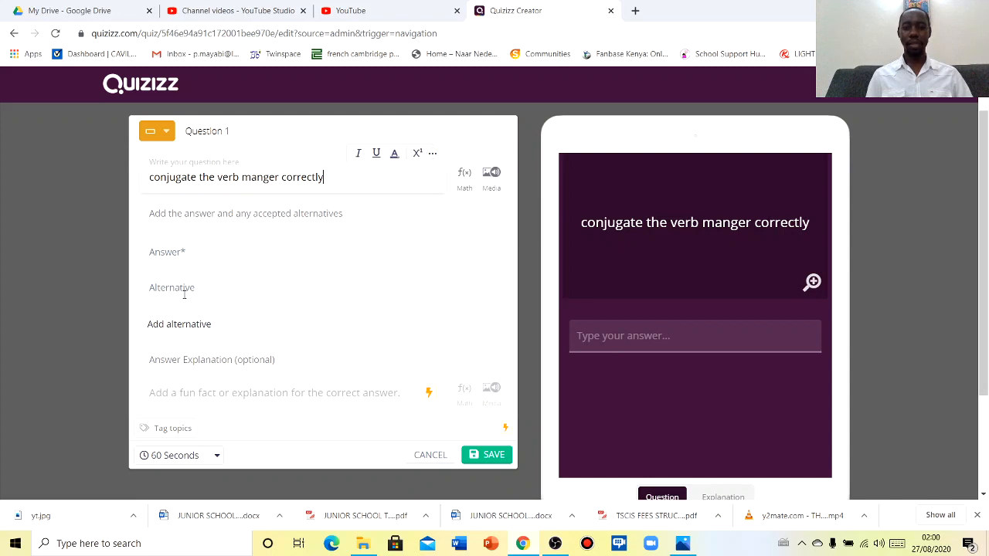
pyautogui.click(196, 255)
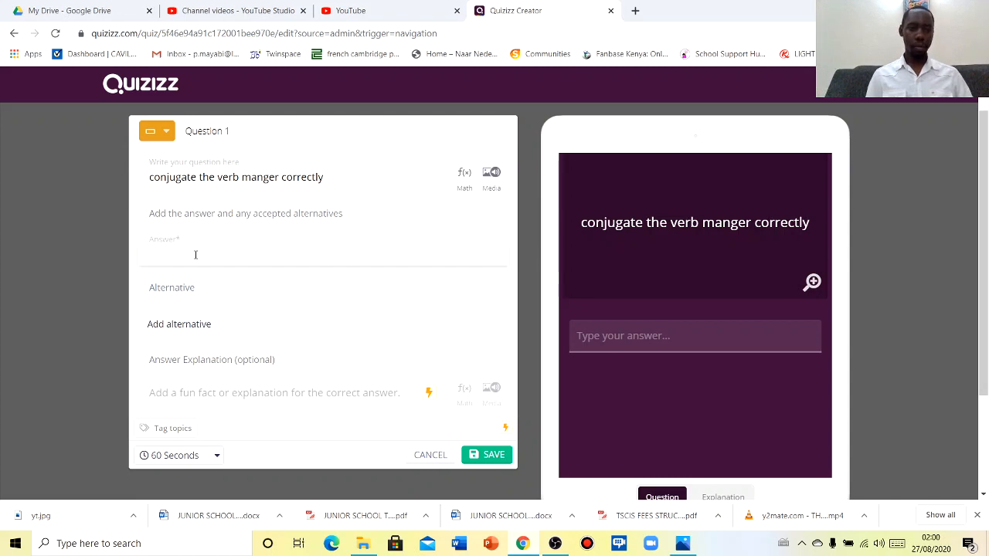
pyautogui.click(340, 176)
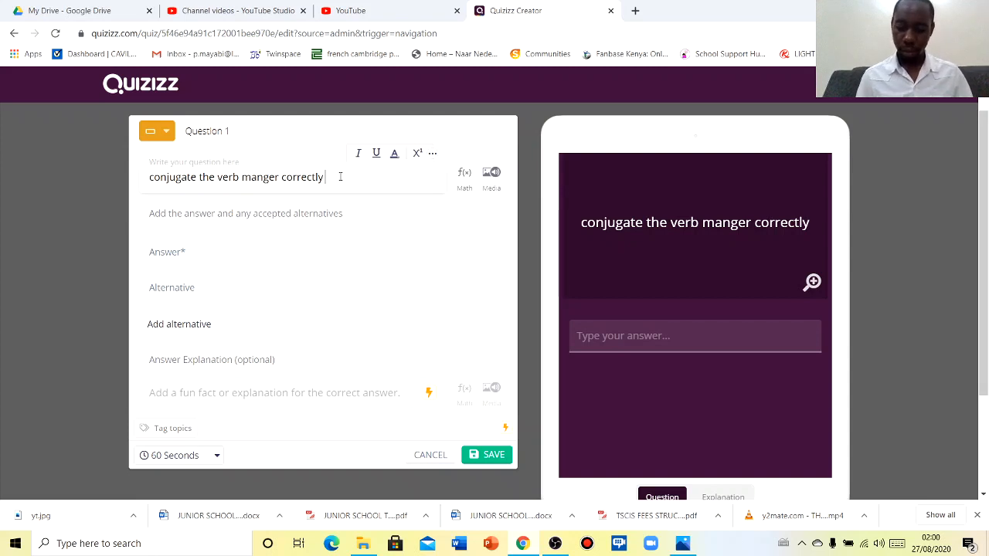
pyautogui.write('[nous')
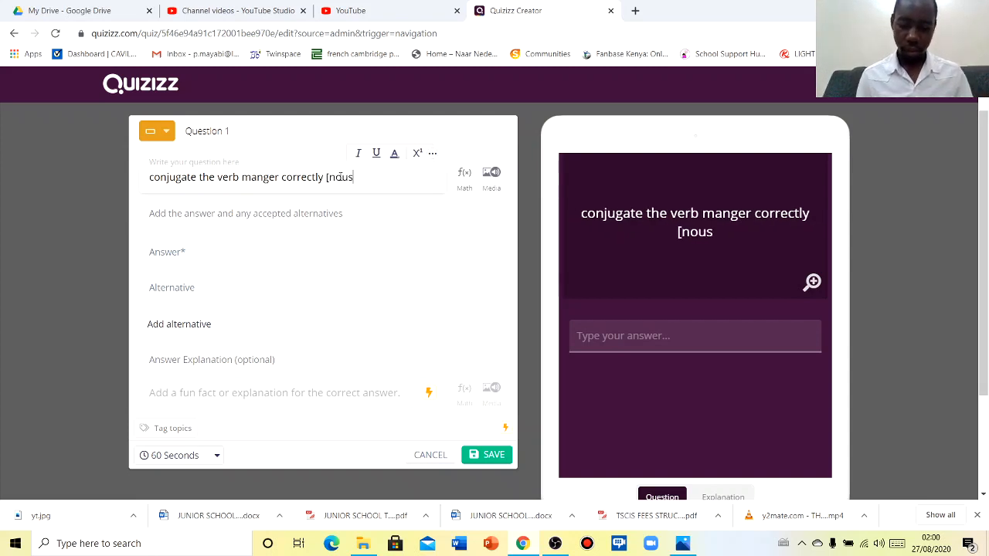
pyautogui.write(']')
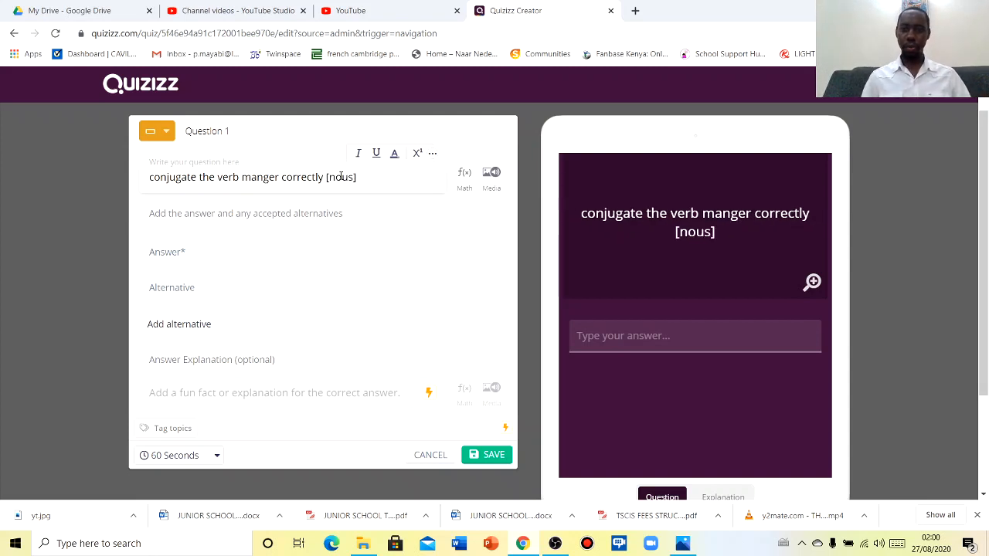
pyautogui.click(193, 260)
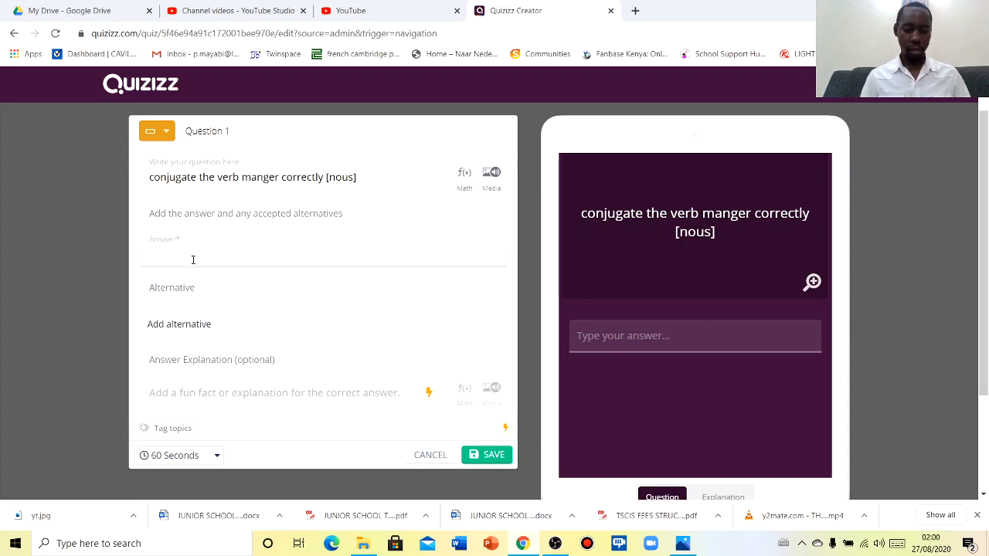
pyautogui.write('Nous m')
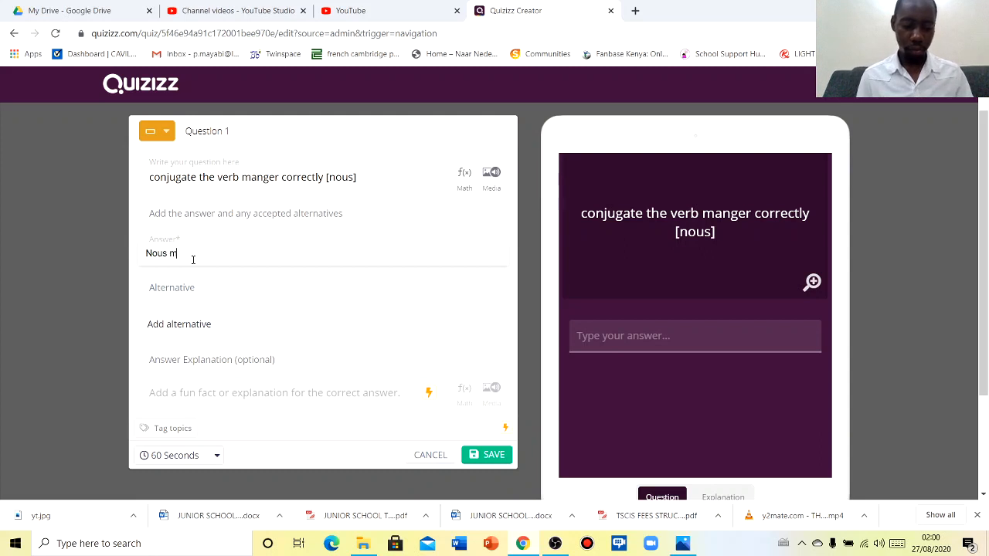
pyautogui.write('angeons')
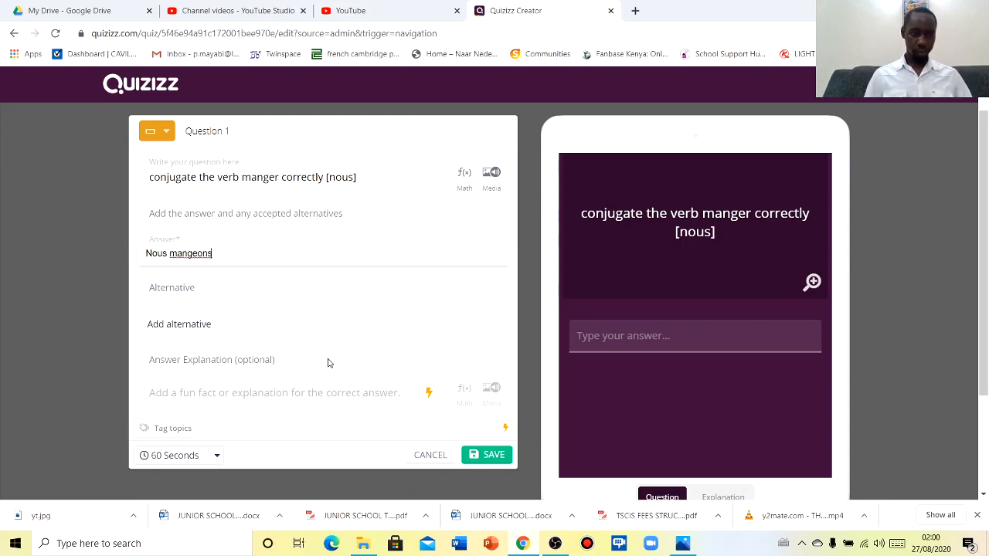
# Give Question 1 a 30-second time limit and save it
pyautogui.click(218, 458)
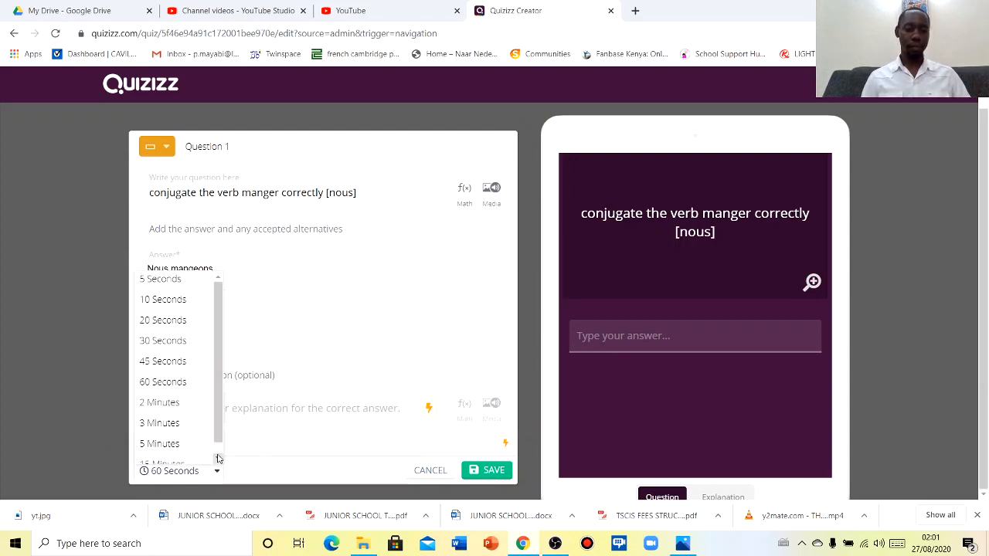
pyautogui.click(165, 348)
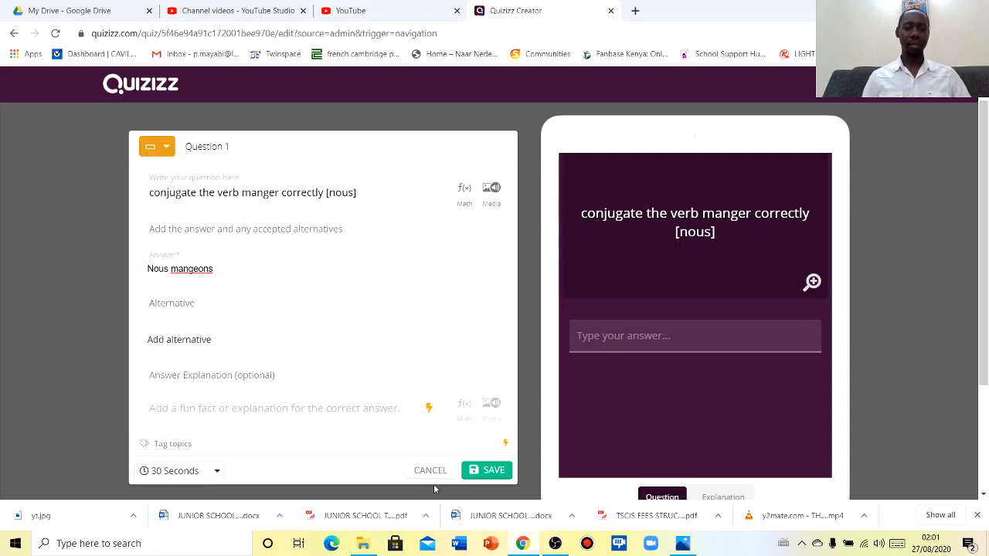
pyautogui.click(487, 471)
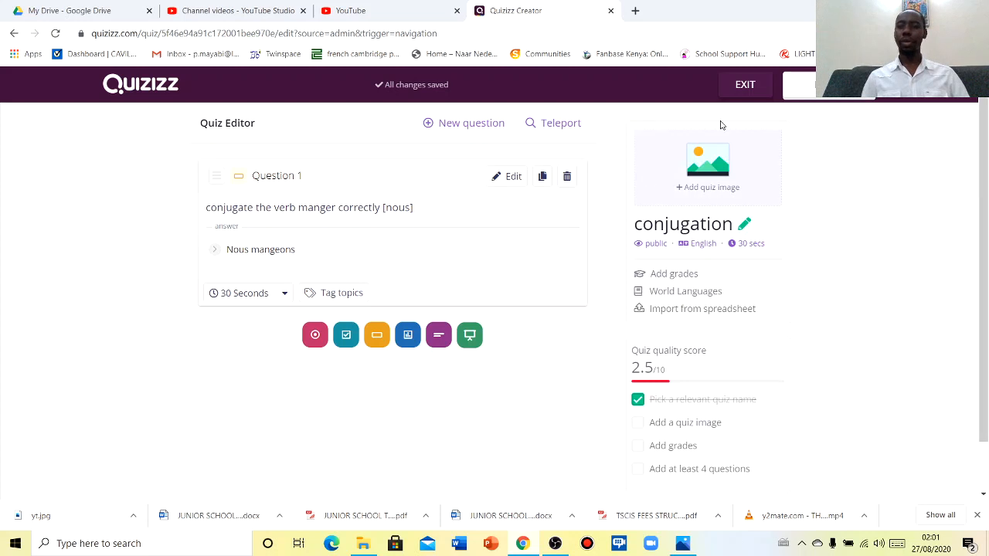
# Open the Publish details dialog for the conjugation quiz
pyautogui.click(816, 97)
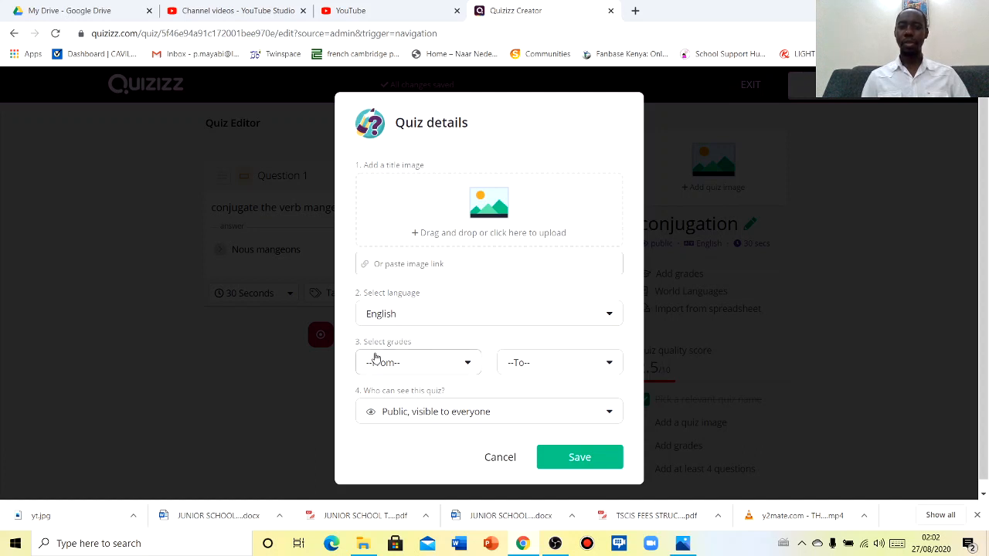
# Set the quiz grade range from 6th to 9th and save to publish it
pyautogui.click(419, 369)
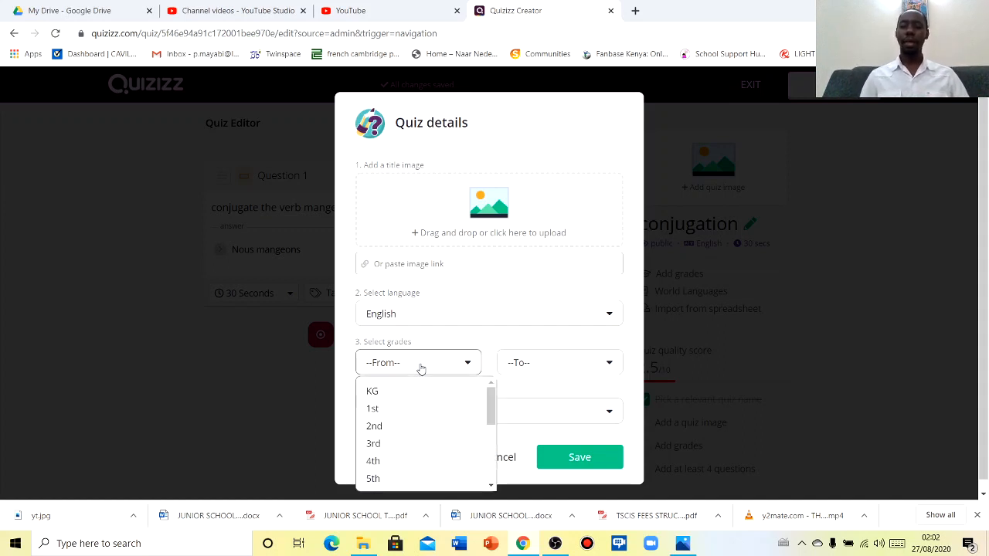
pyautogui.click(492, 487)
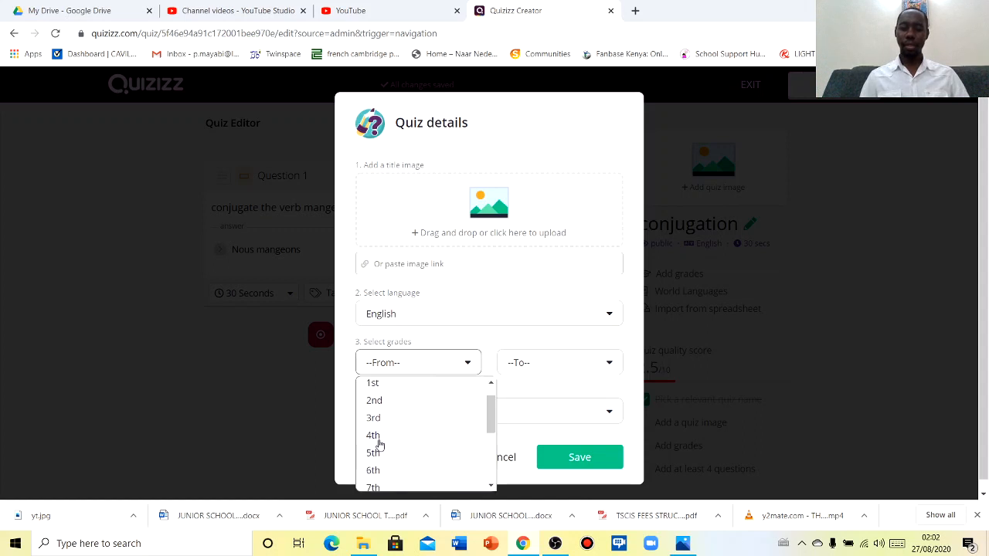
pyautogui.click(375, 471)
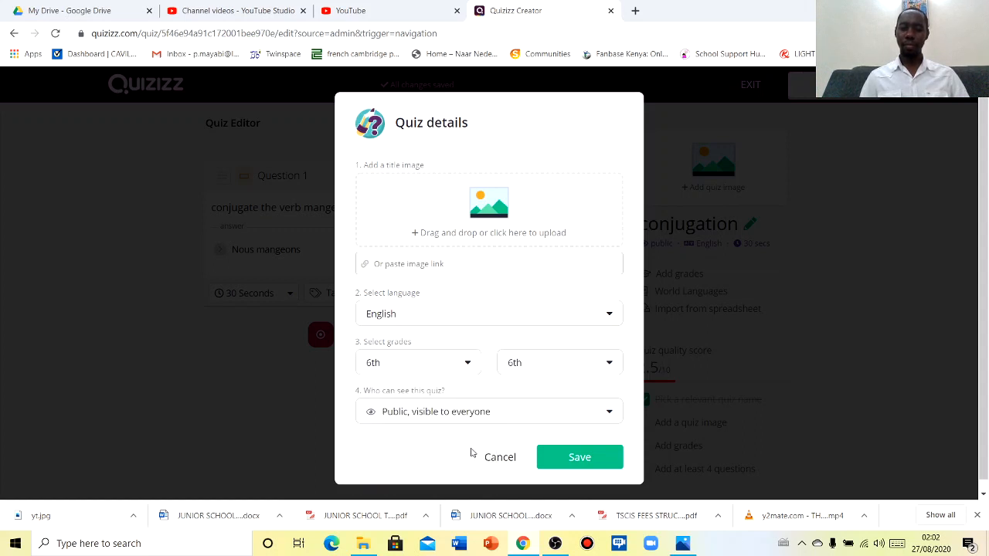
pyautogui.click(602, 371)
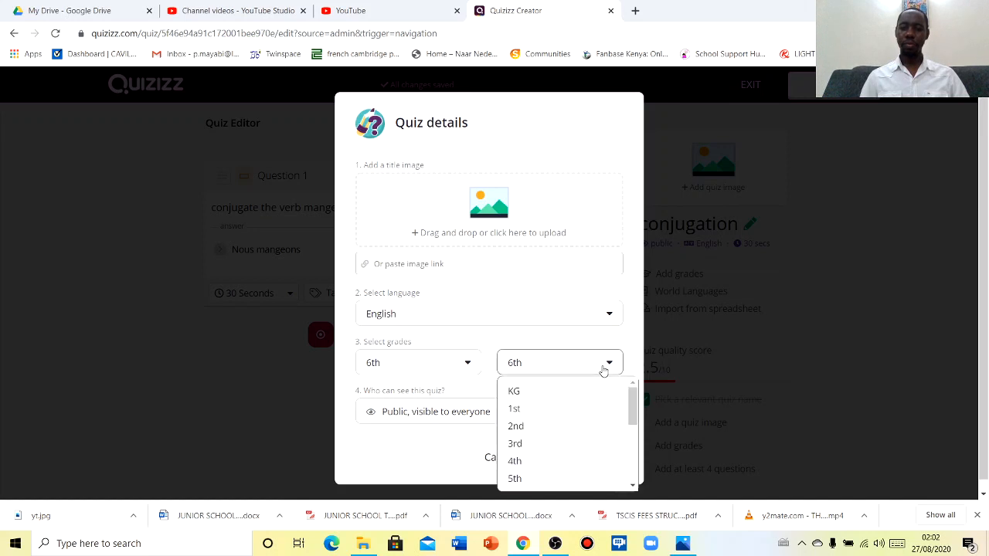
pyautogui.scroll(-3, 632, 485)
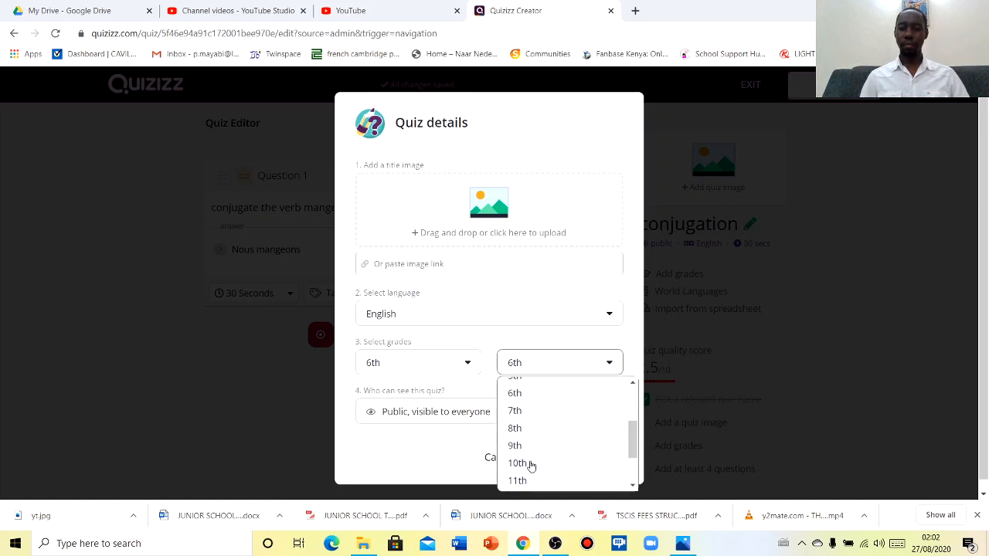
pyautogui.click(517, 446)
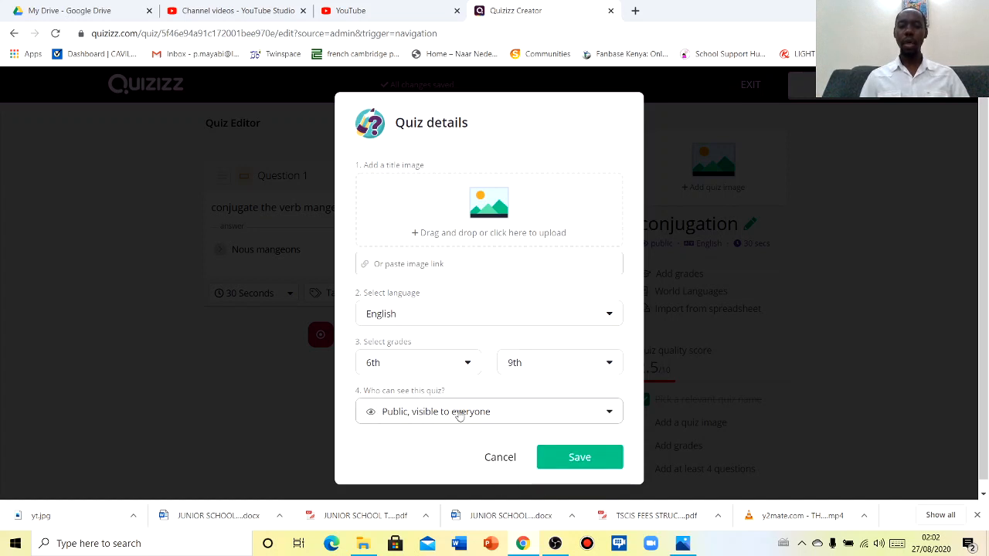
pyautogui.click(568, 459)
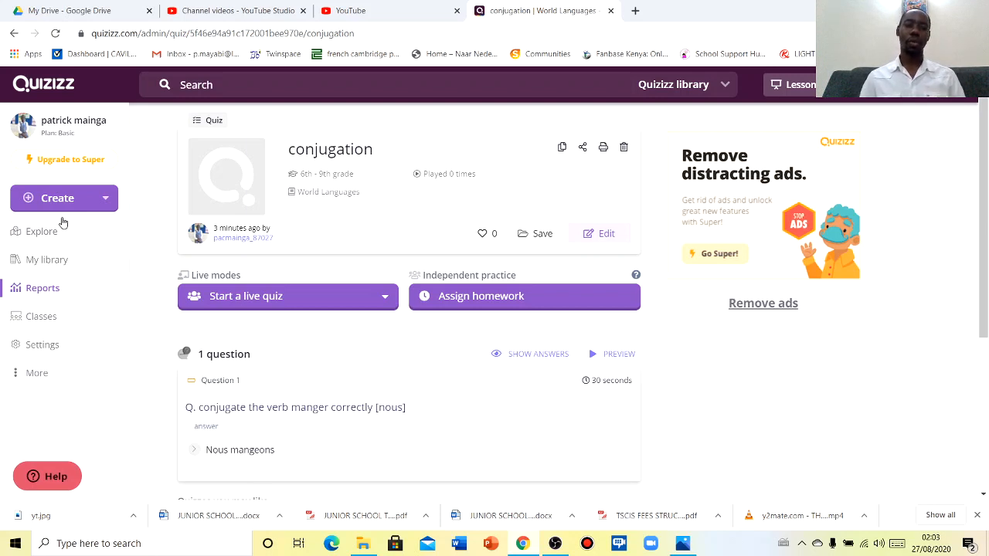
# Go to the Classes page and begin creating a new class
pyautogui.click(41, 317)
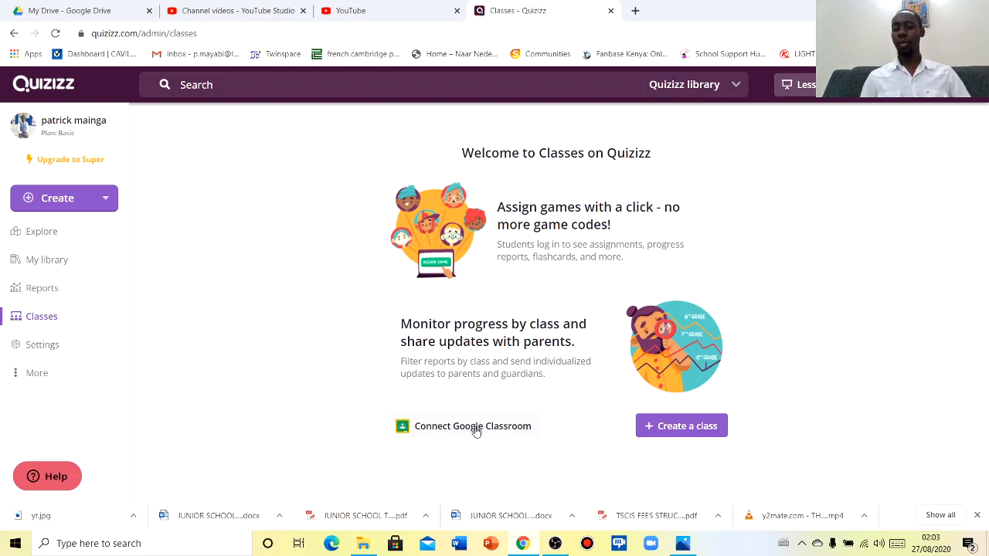
pyautogui.click(665, 431)
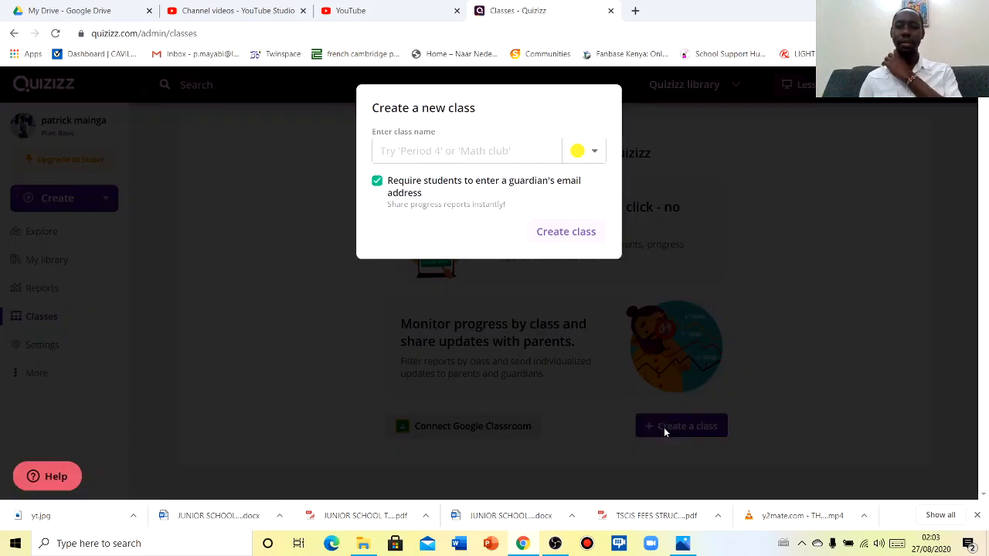
# Create a class named 'Year 7 french' to get its student join link
pyautogui.click(494, 152)
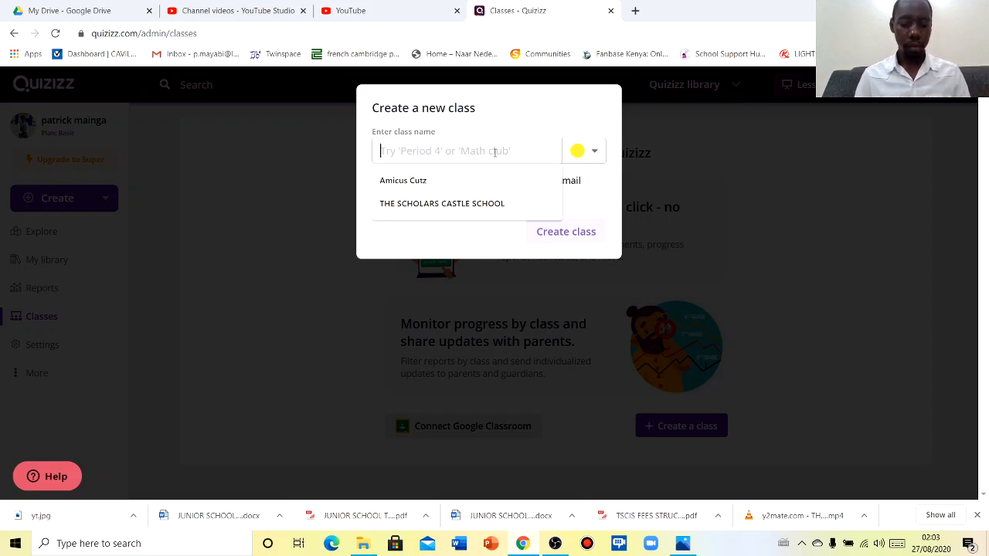
pyautogui.write('Y')
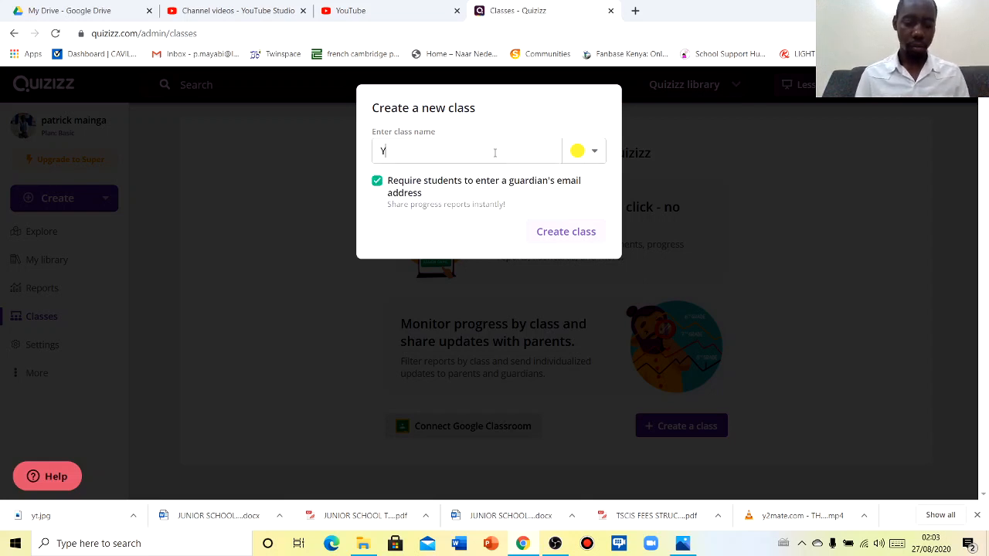
pyautogui.write('ear 7 f')
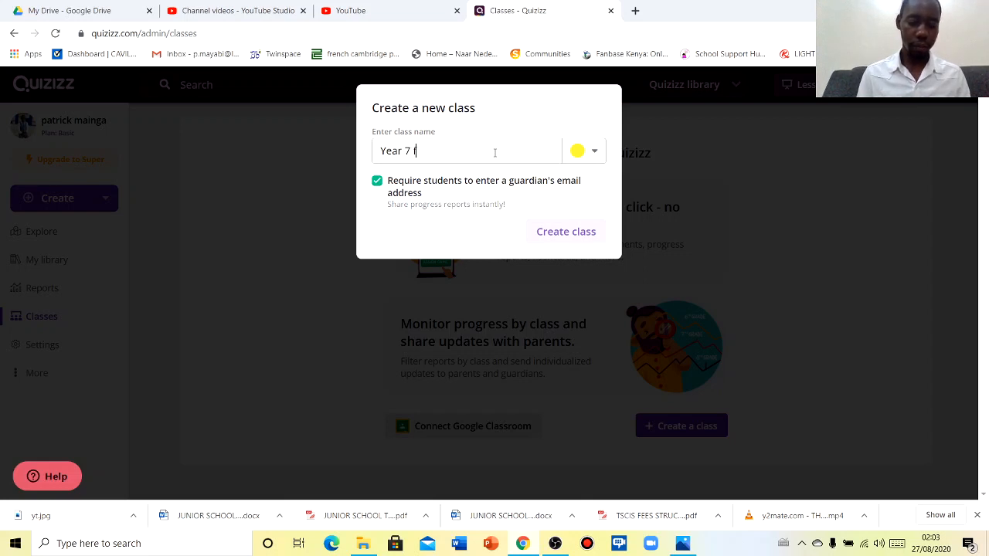
pyautogui.write('rench')
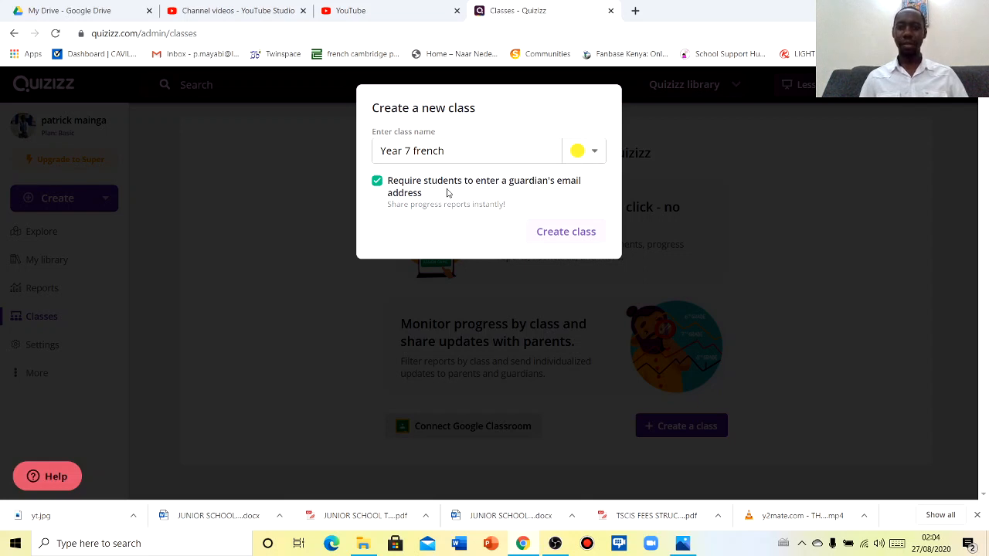
pyautogui.click(559, 235)
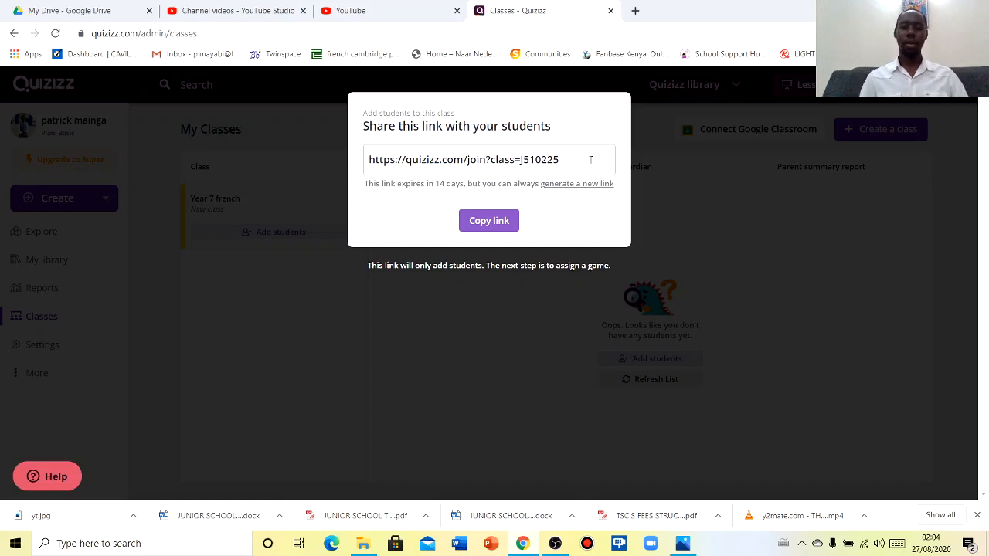
# Dismiss the class join link and go to My library
pyautogui.click(745, 240)
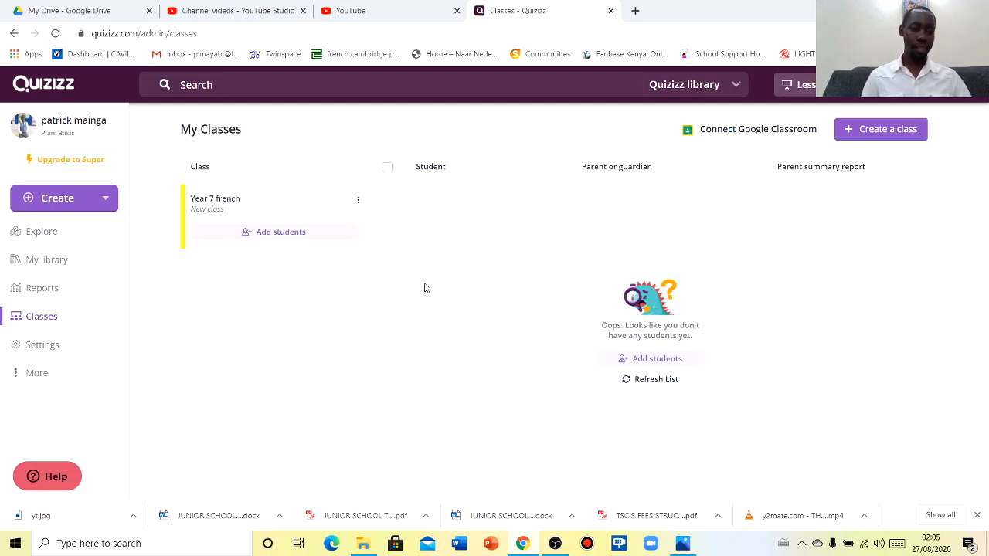
pyautogui.click(46, 264)
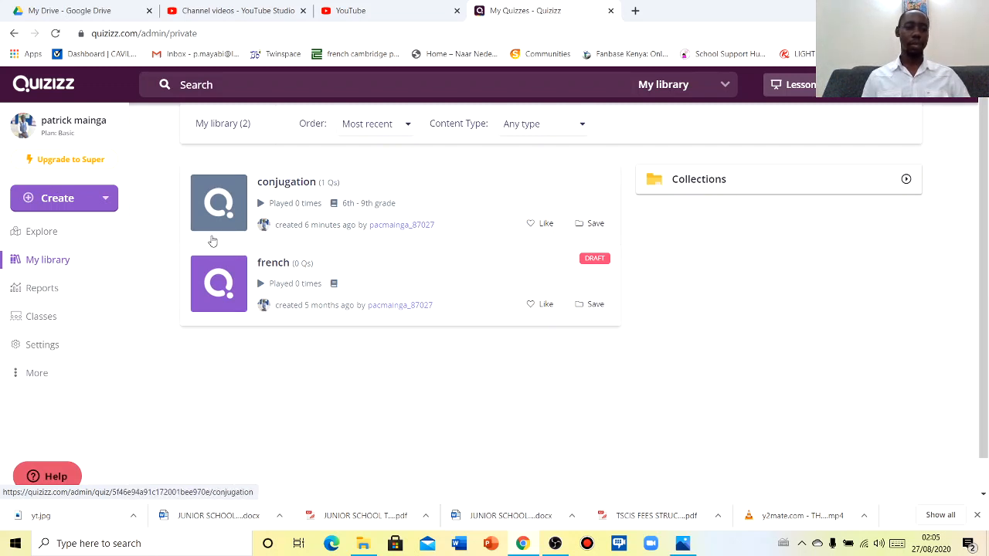
# Open Reports to check both running quizzes, which show zero participants
pyautogui.click(40, 289)
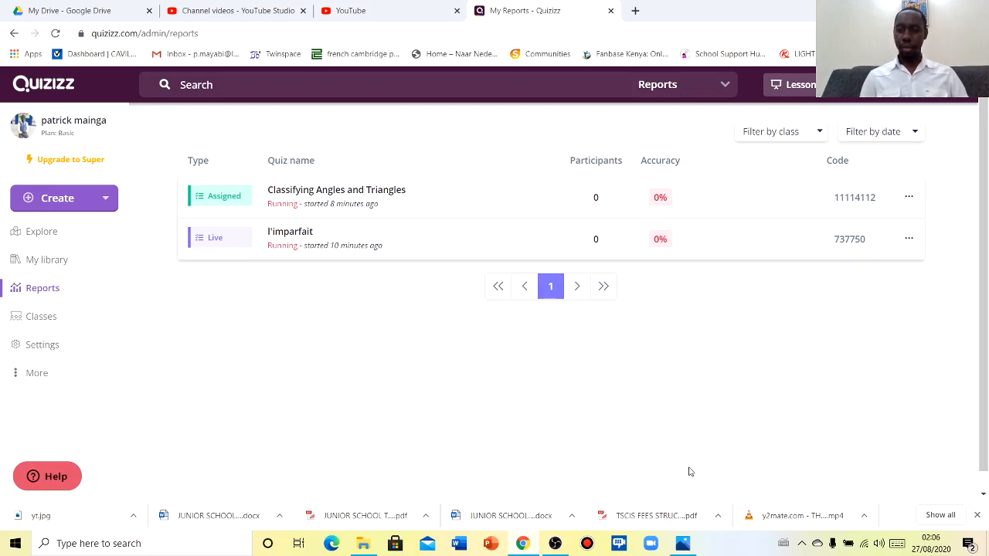
# Bring up the Subscribe image yt.jpg in the Photos viewer
pyautogui.click(683, 544)
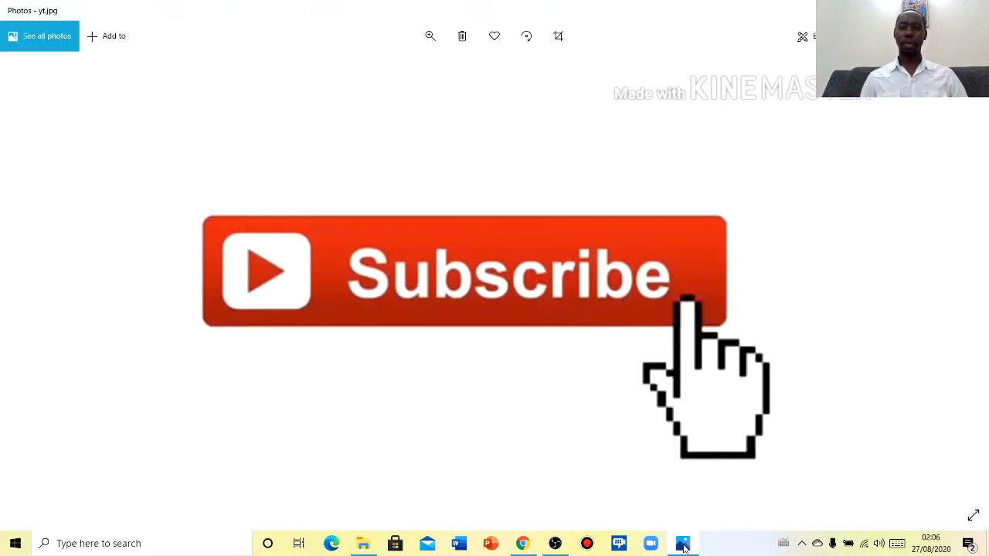